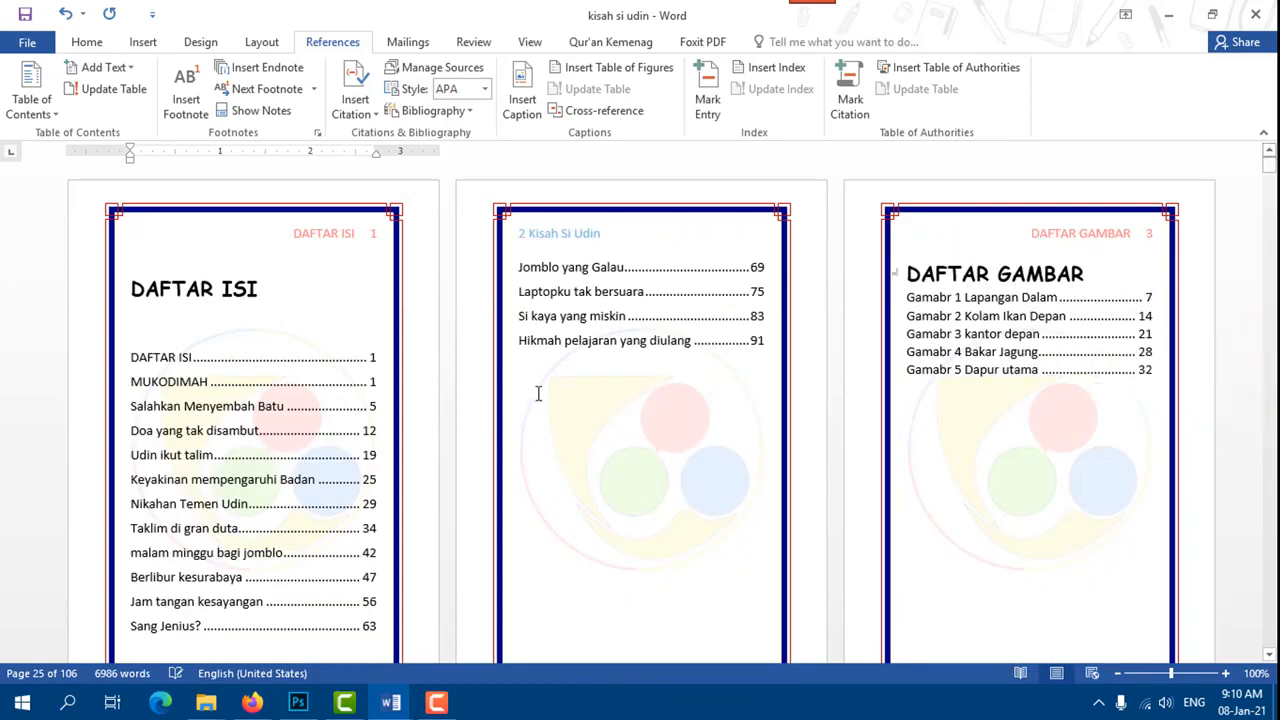
left_click_drag(1267, 163, 1275, 185)
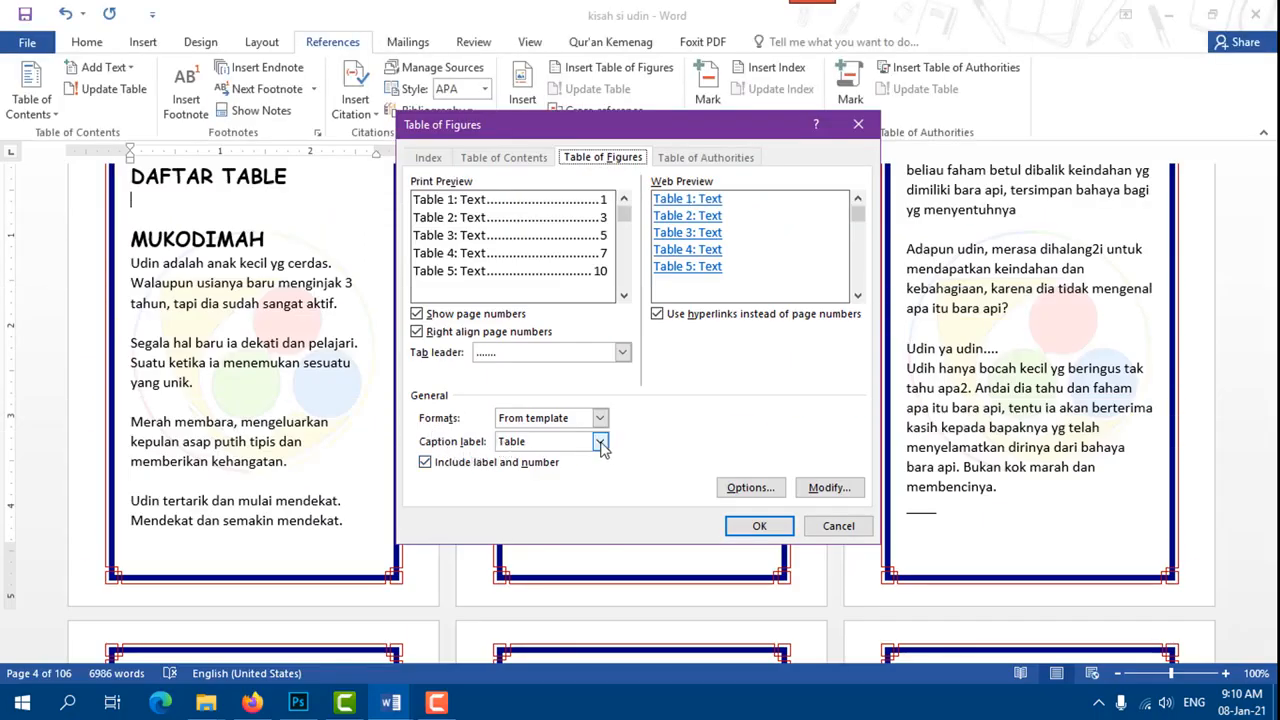
left_click(600, 442)
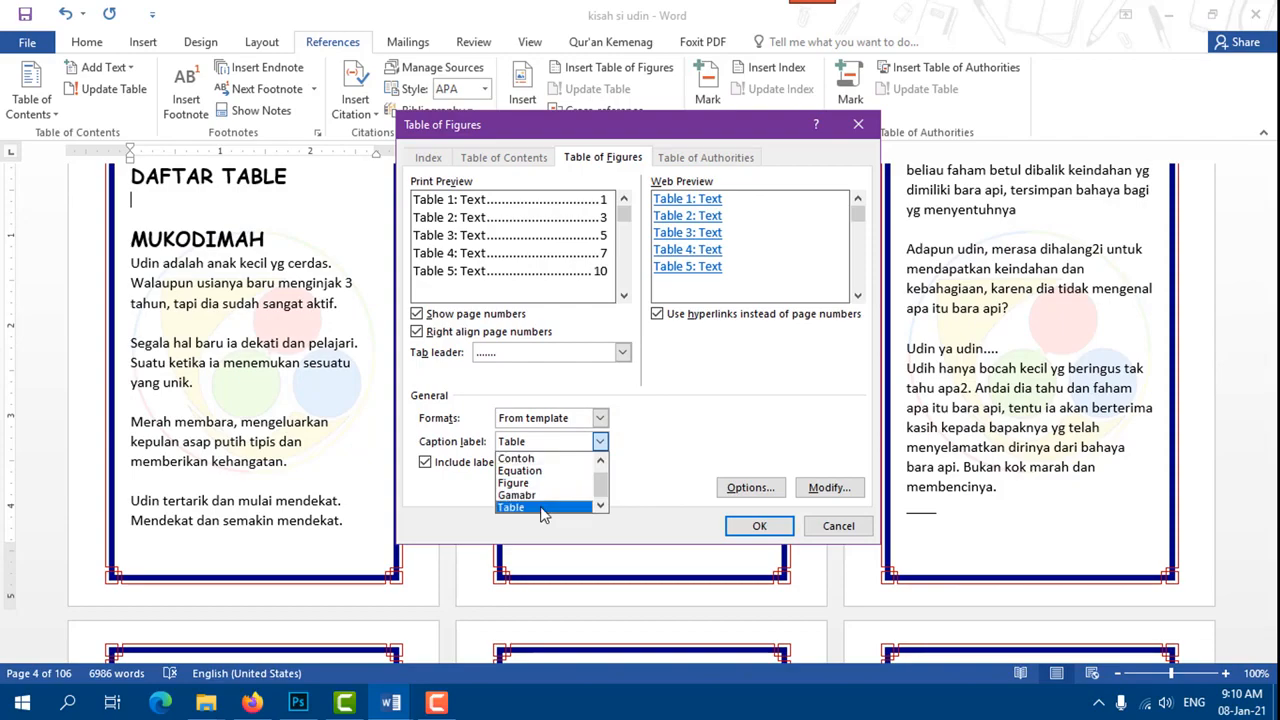
left_click(541, 508)
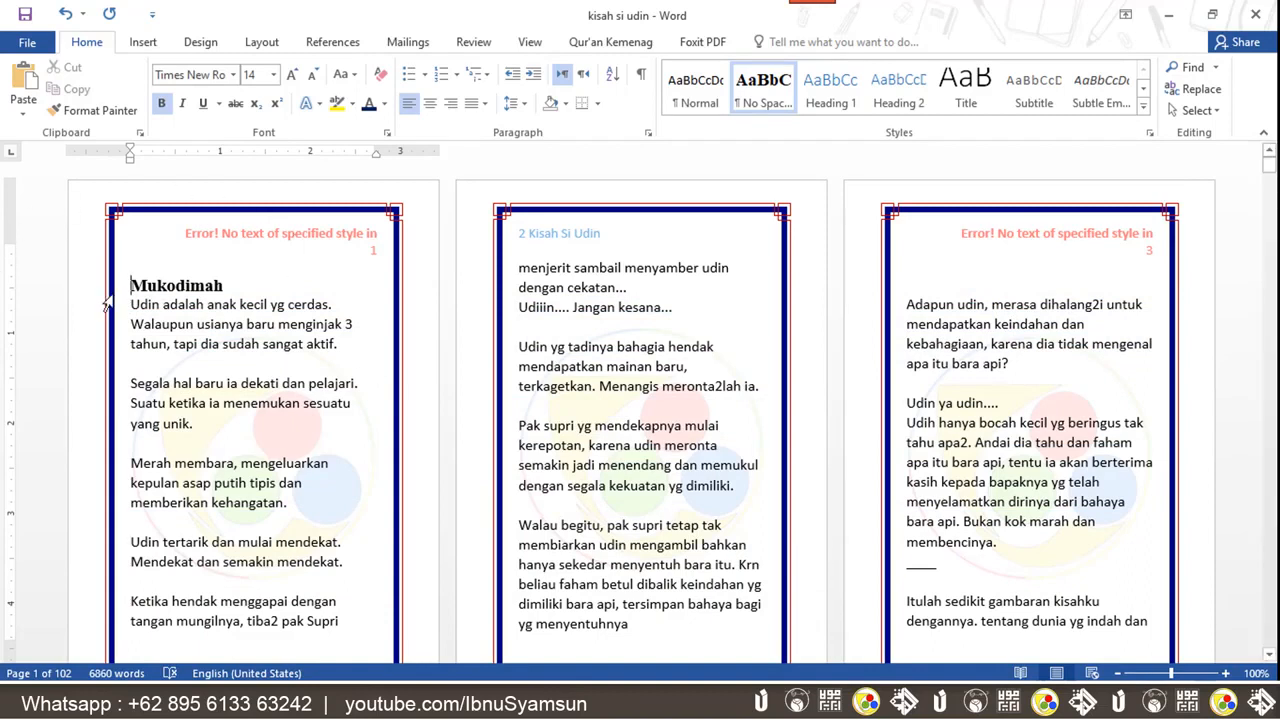
Try applying Heading 1 to the Mukodimah heading, then undo it
left_click(237, 286)
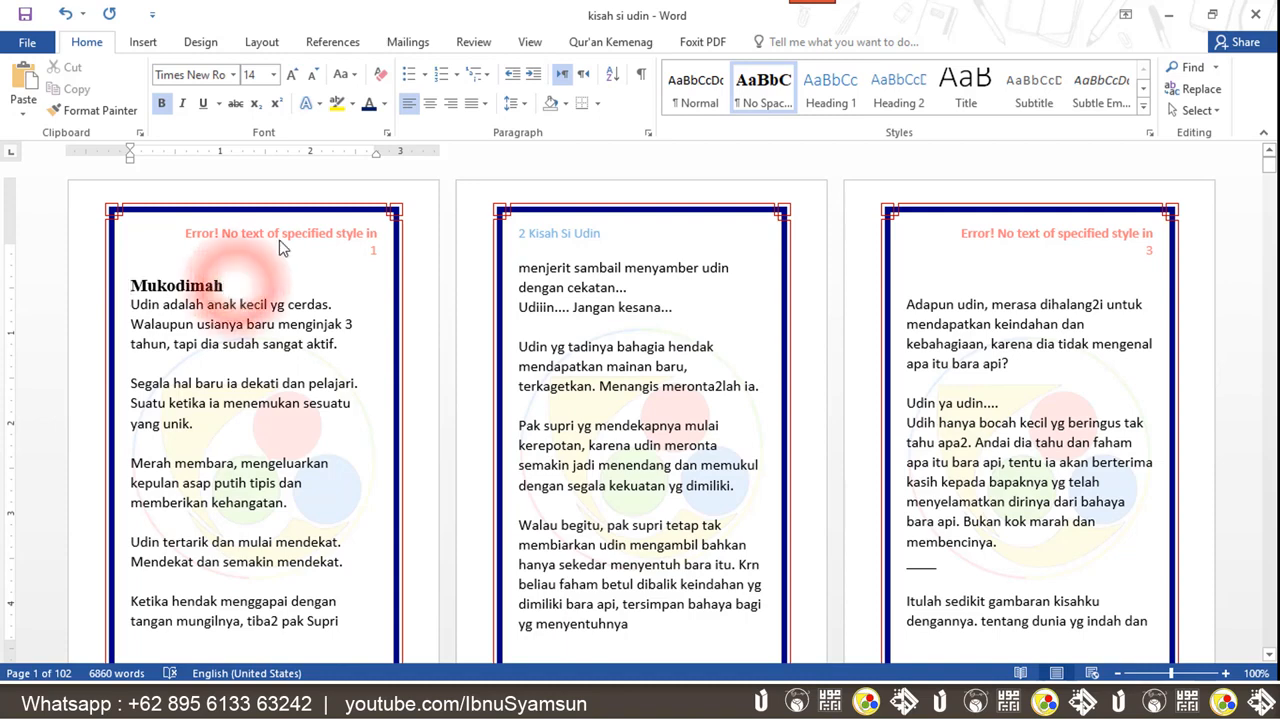
left_click(841, 112)
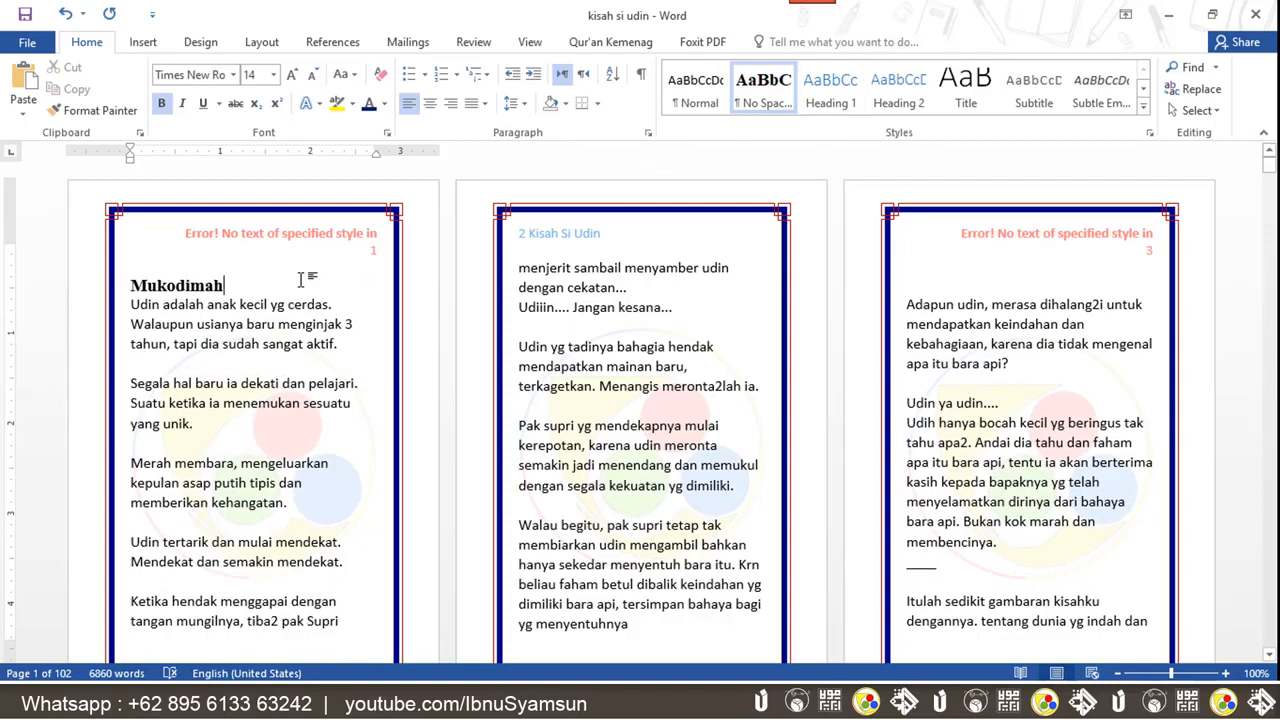
left_click_drag(223, 284, 183, 282)
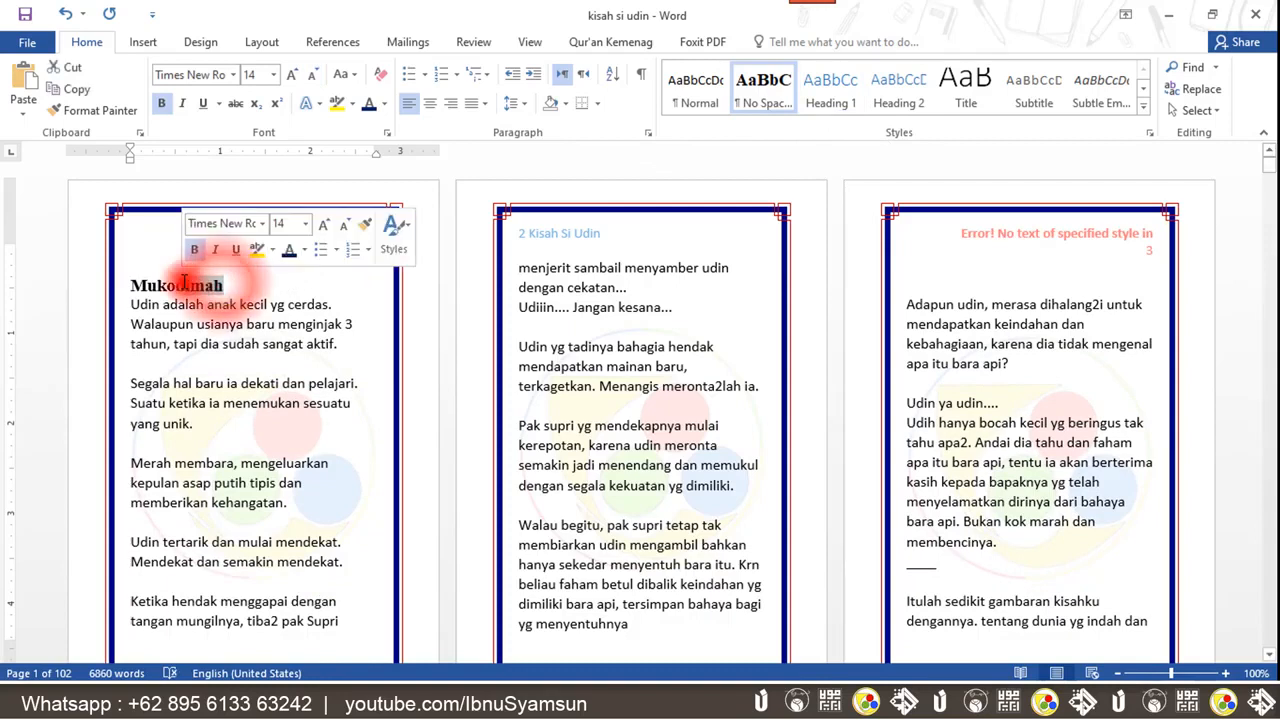
left_click(183, 281)
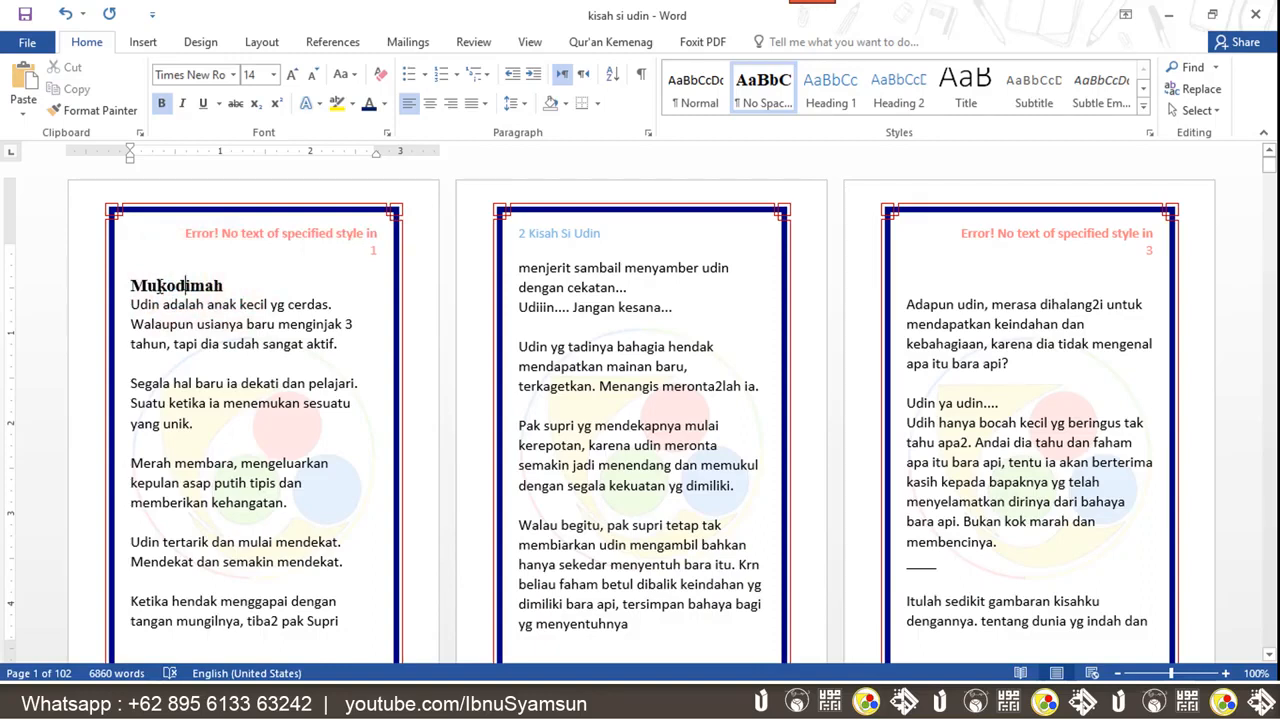
left_click(830, 88)
key("ctrl+z")
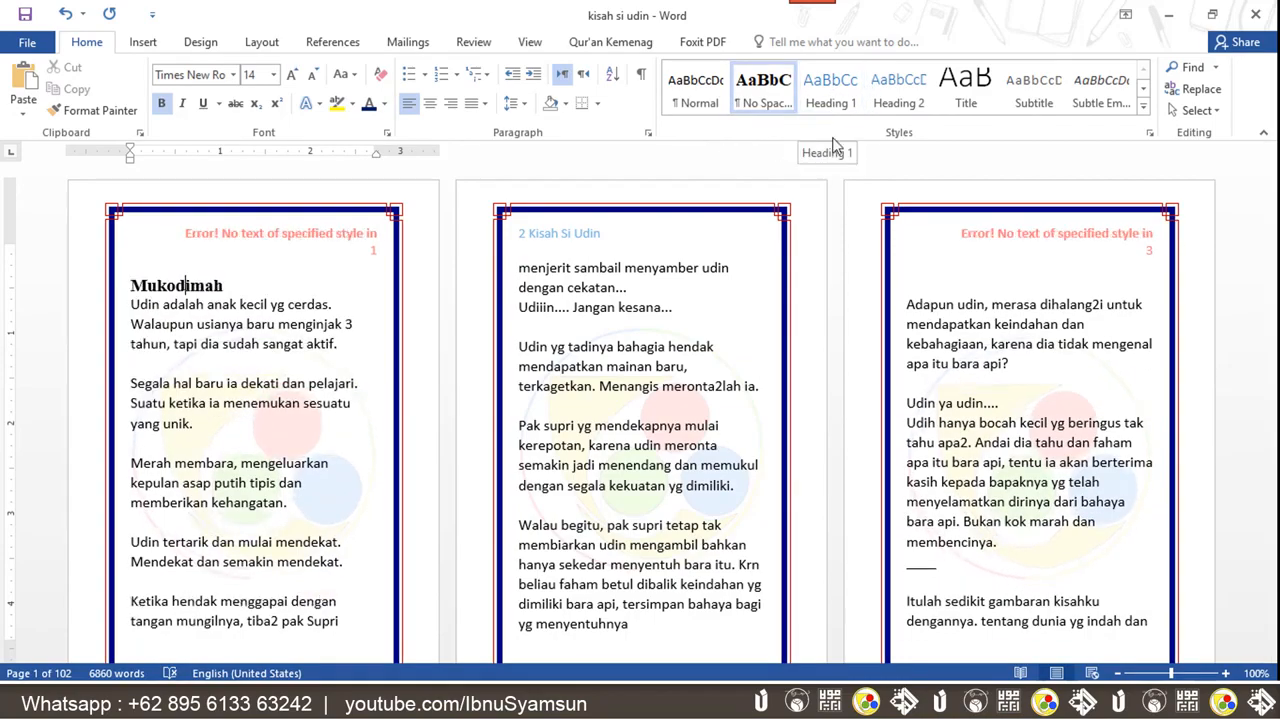
Modify the Heading 1 style to use the Comic Sans MS font at 16 pt
right_click(833, 97)
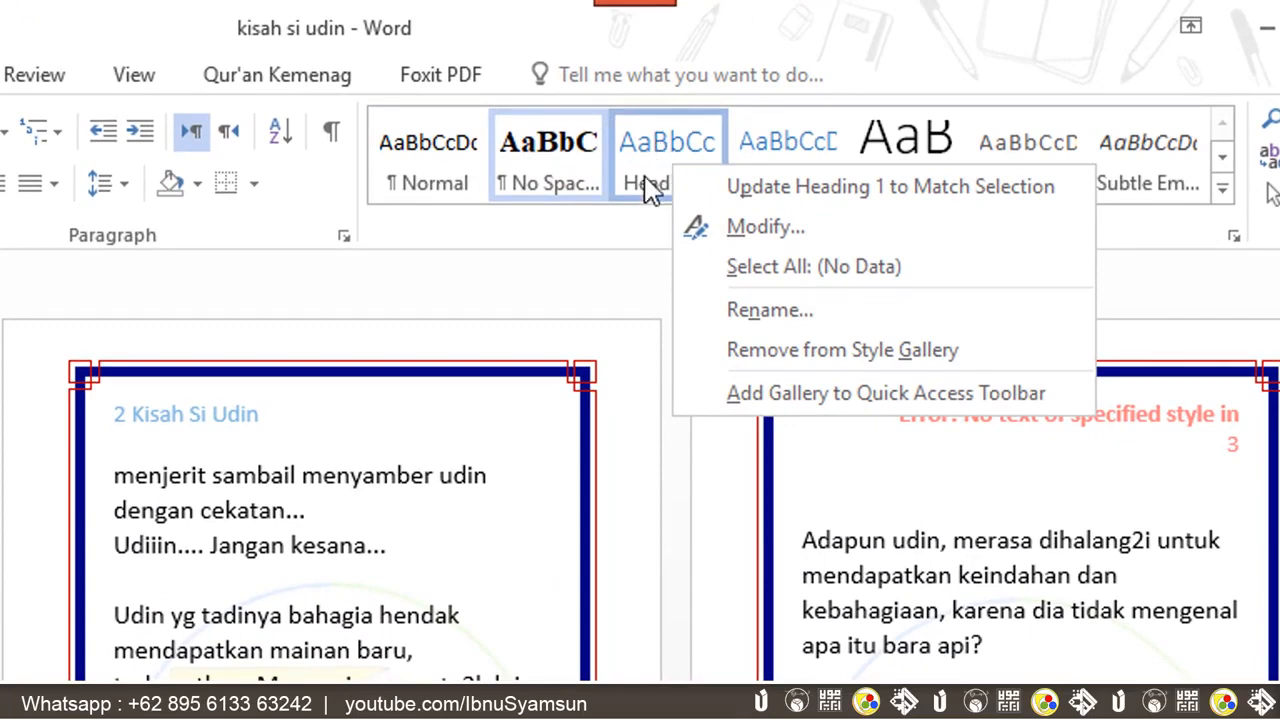
left_click(645, 160)
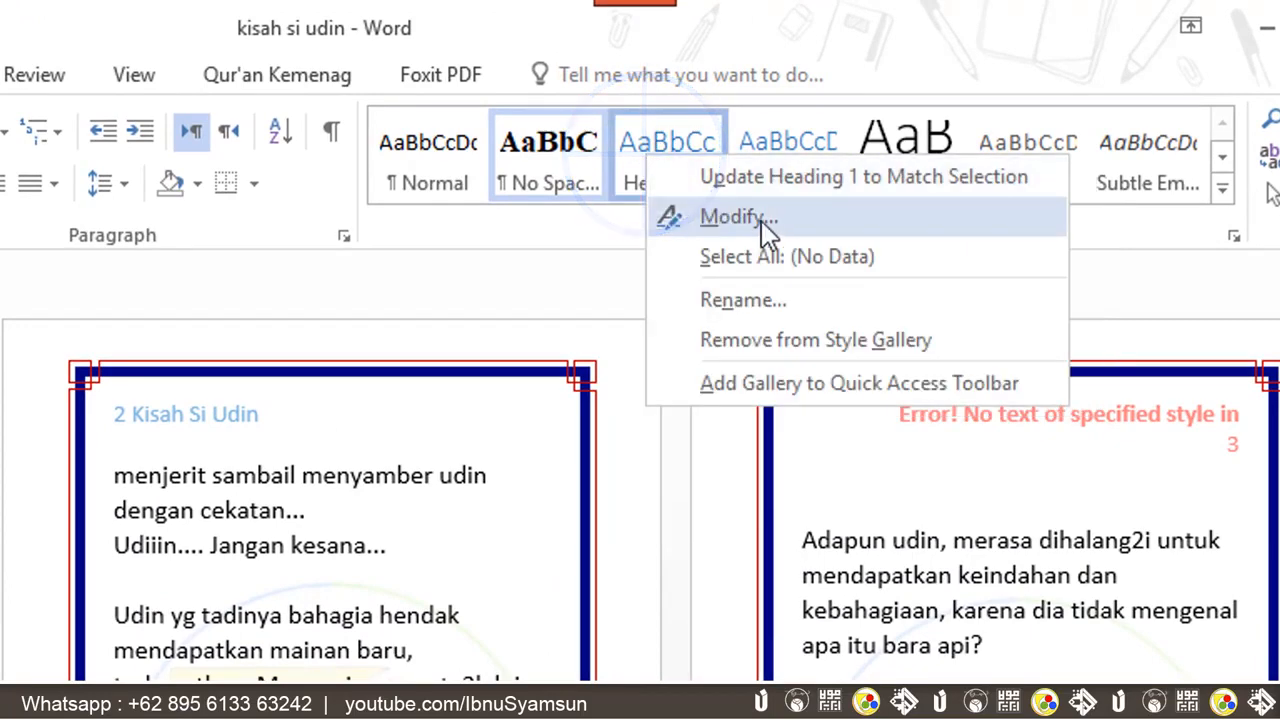
left_click(773, 219)
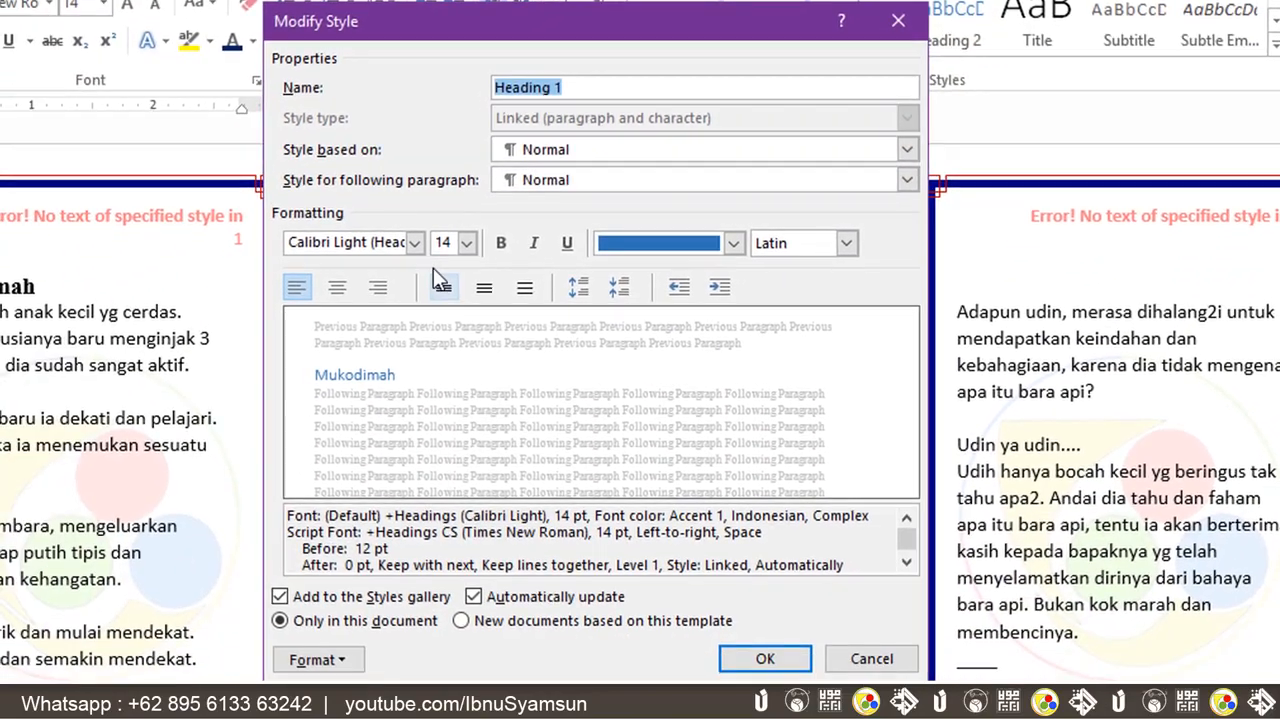
left_click(350, 243)
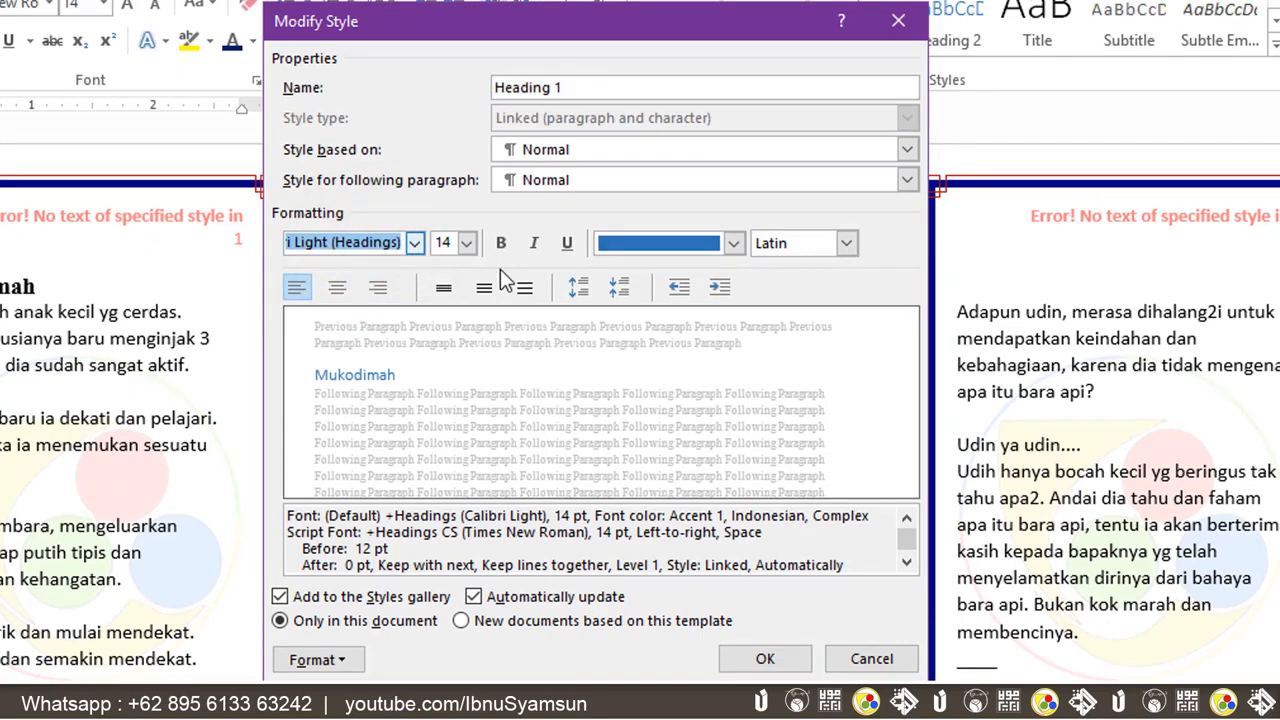
type("Comic Sans MS")
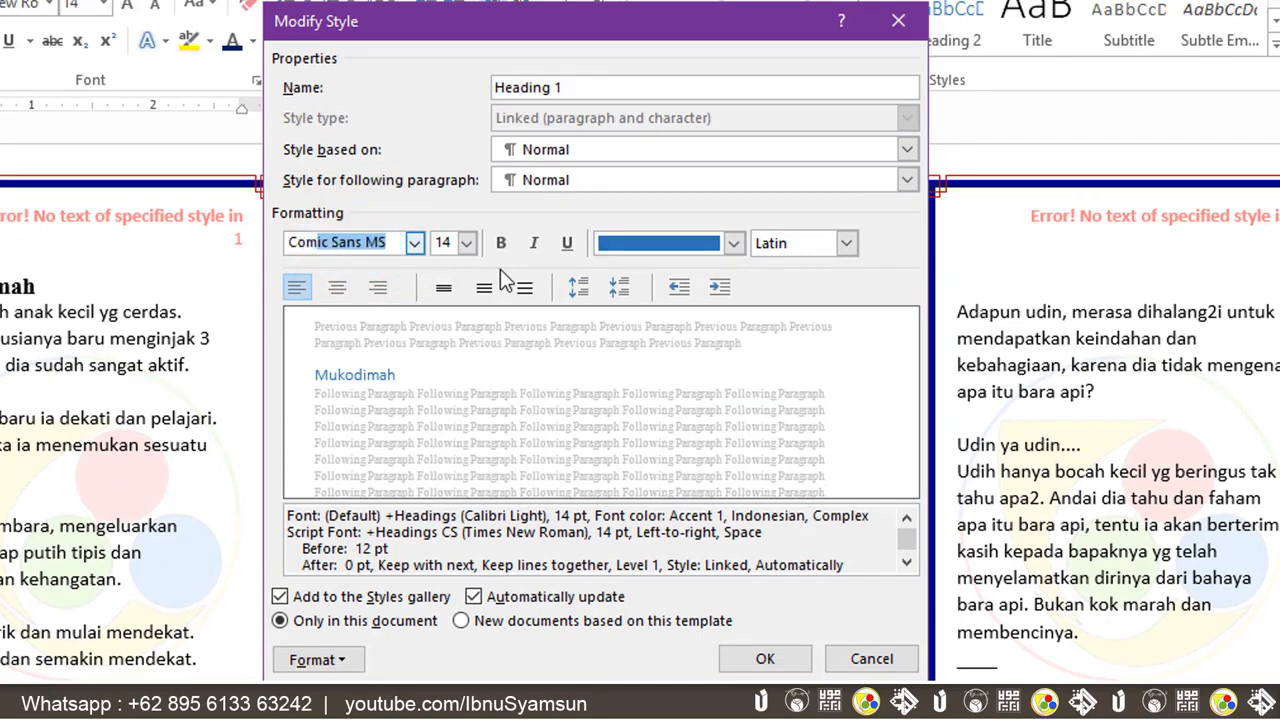
left_click(466, 243)
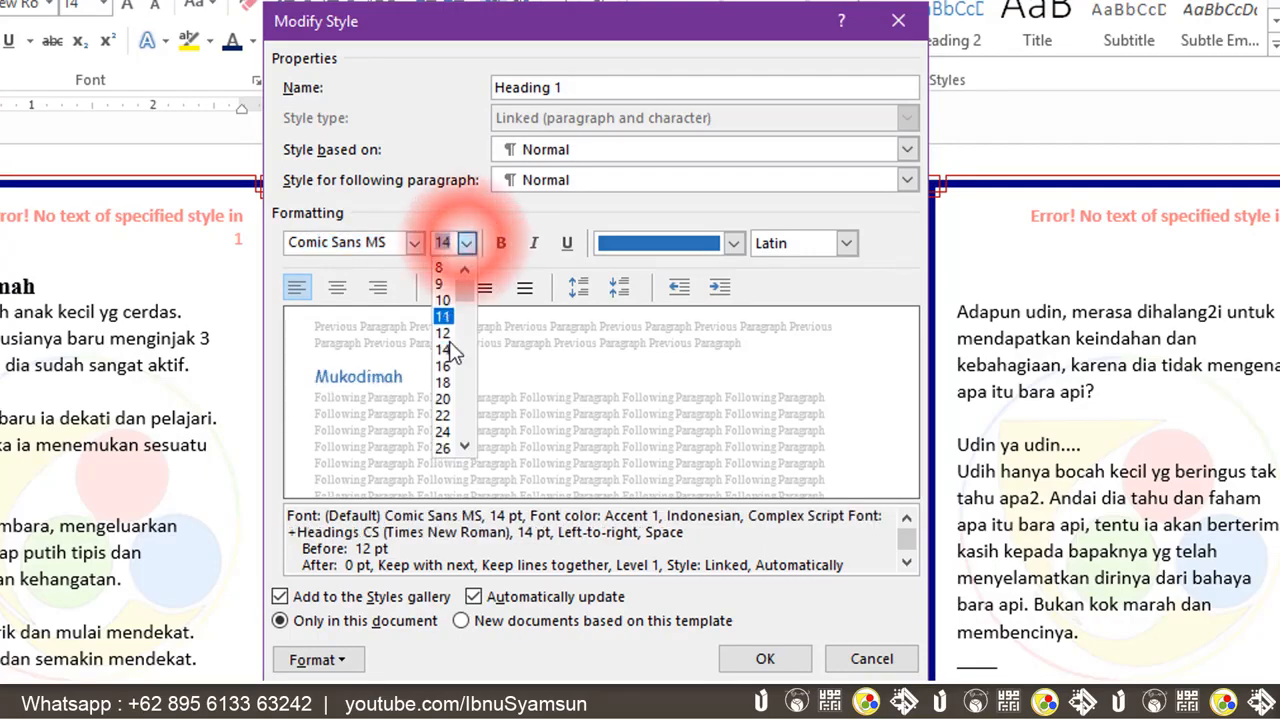
left_click(443, 366)
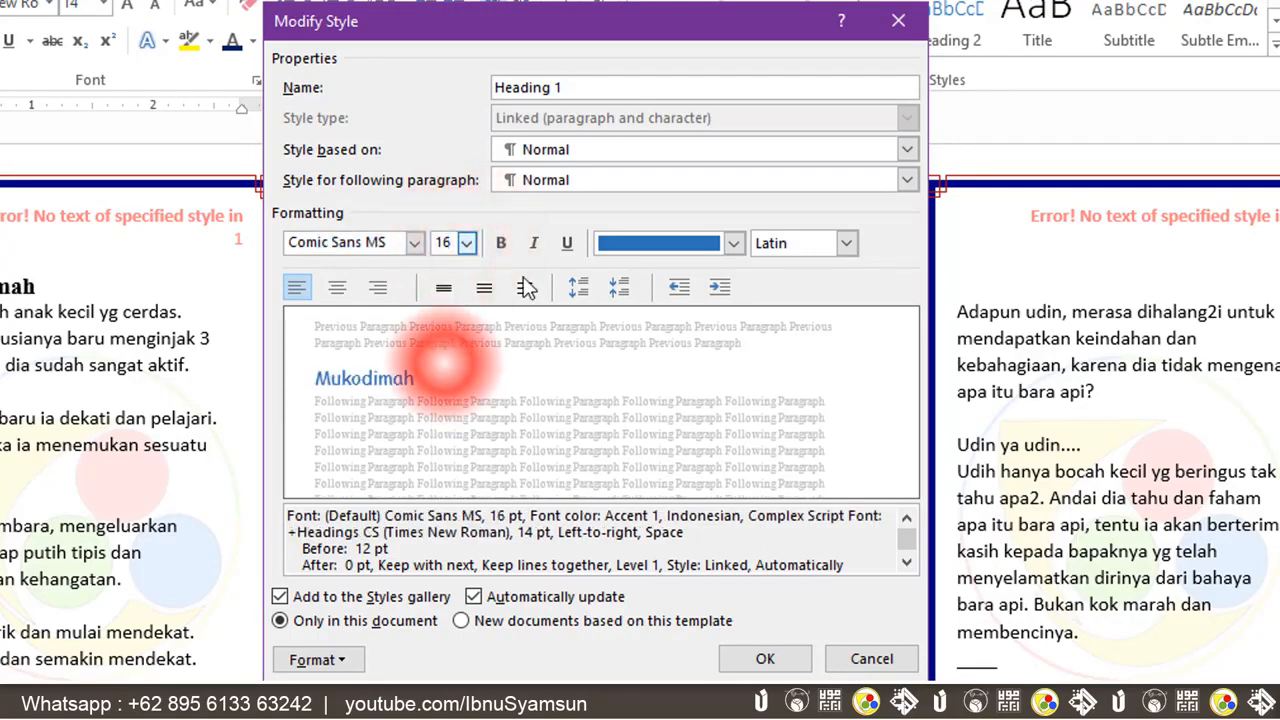
Make the Heading 1 style bold with black font color and confirm the style changes
left_click(501, 243)
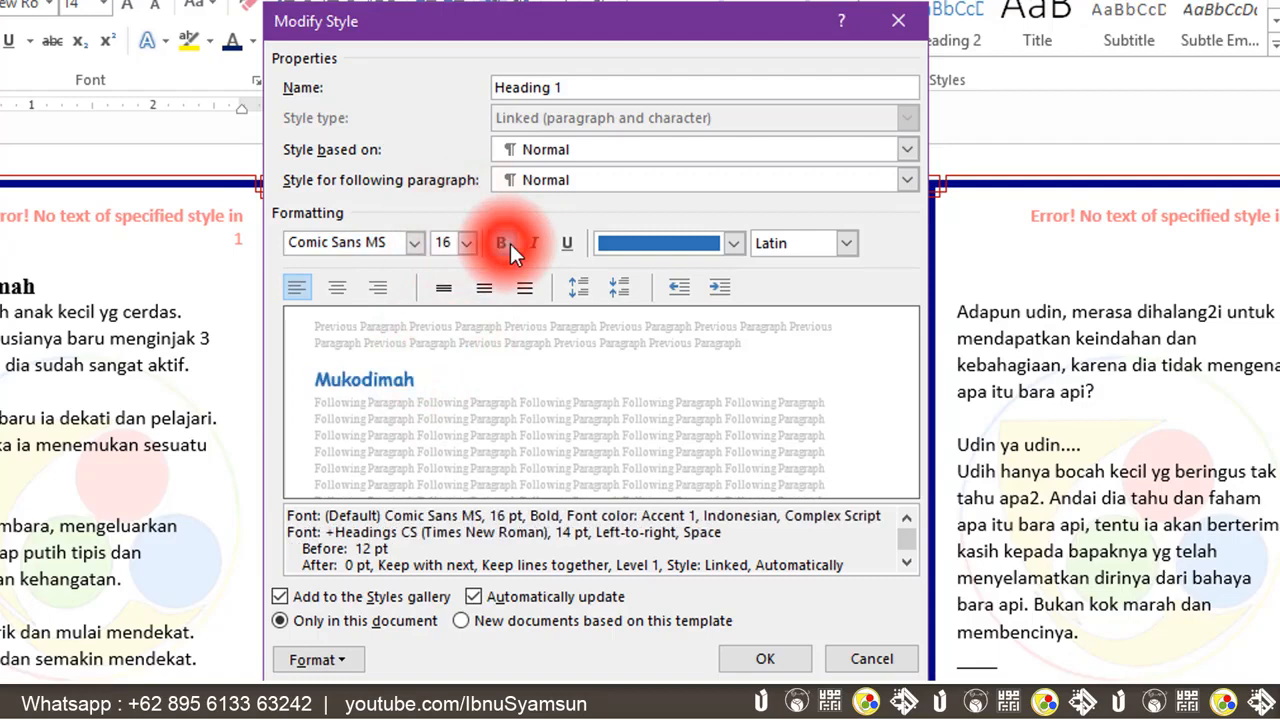
left_click(733, 243)
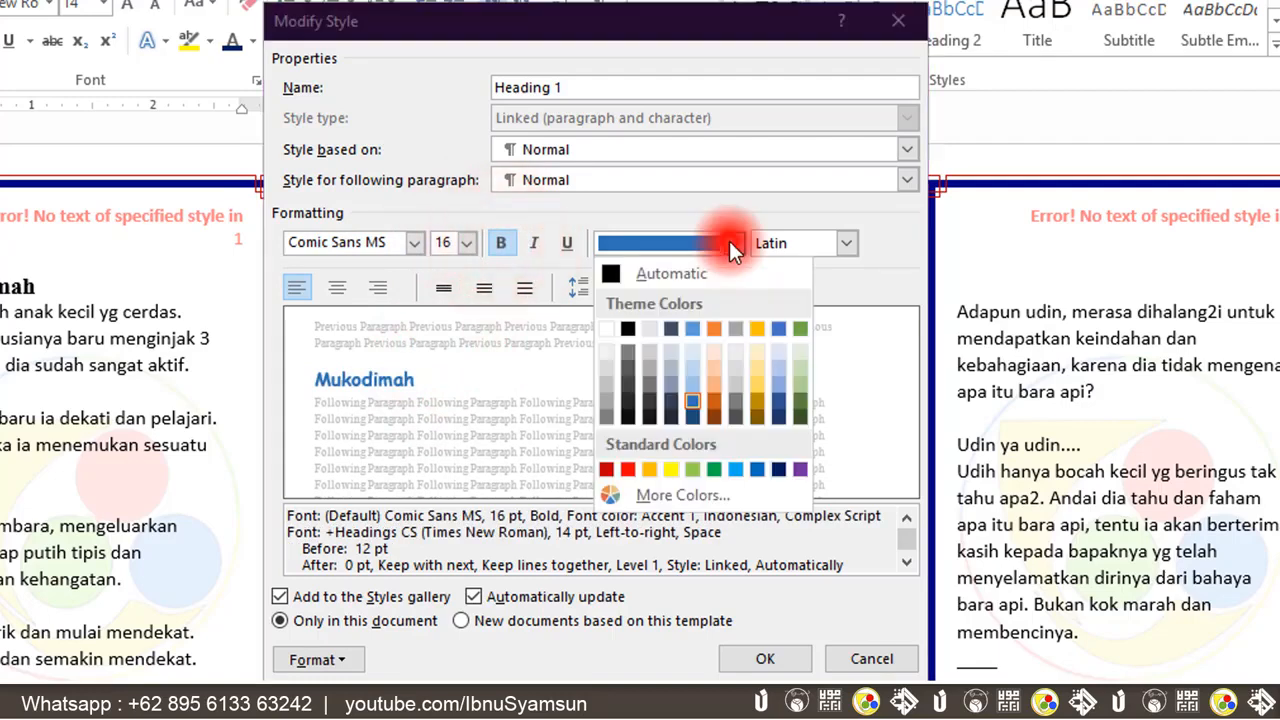
left_click(628, 326)
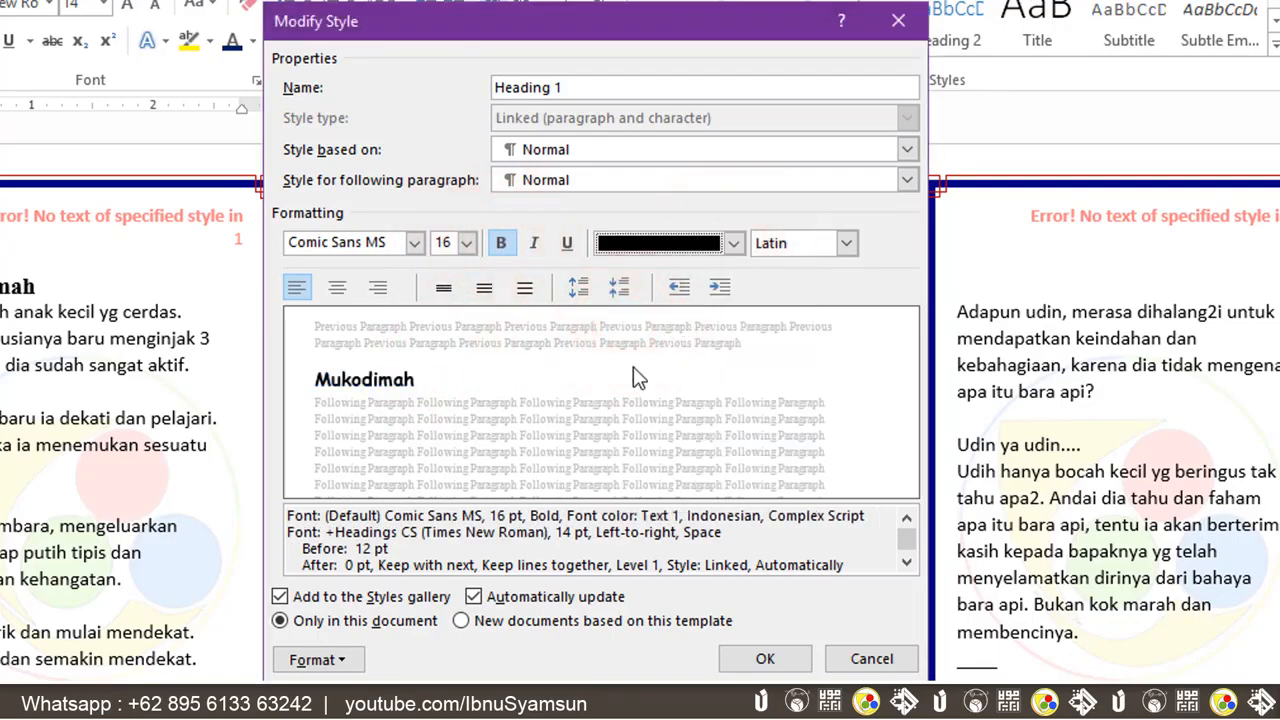
left_click(764, 658)
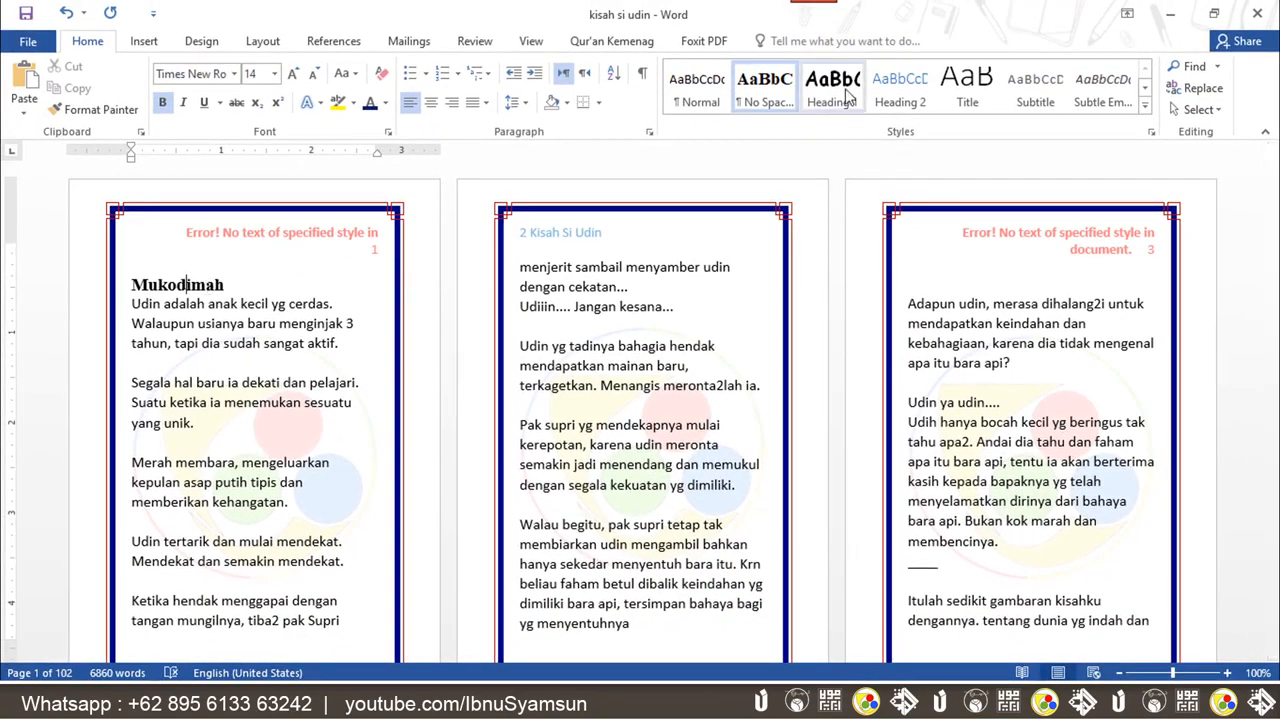
Apply Heading 1 to the Mukodimah heading and change its text to uppercase
left_click(171, 289)
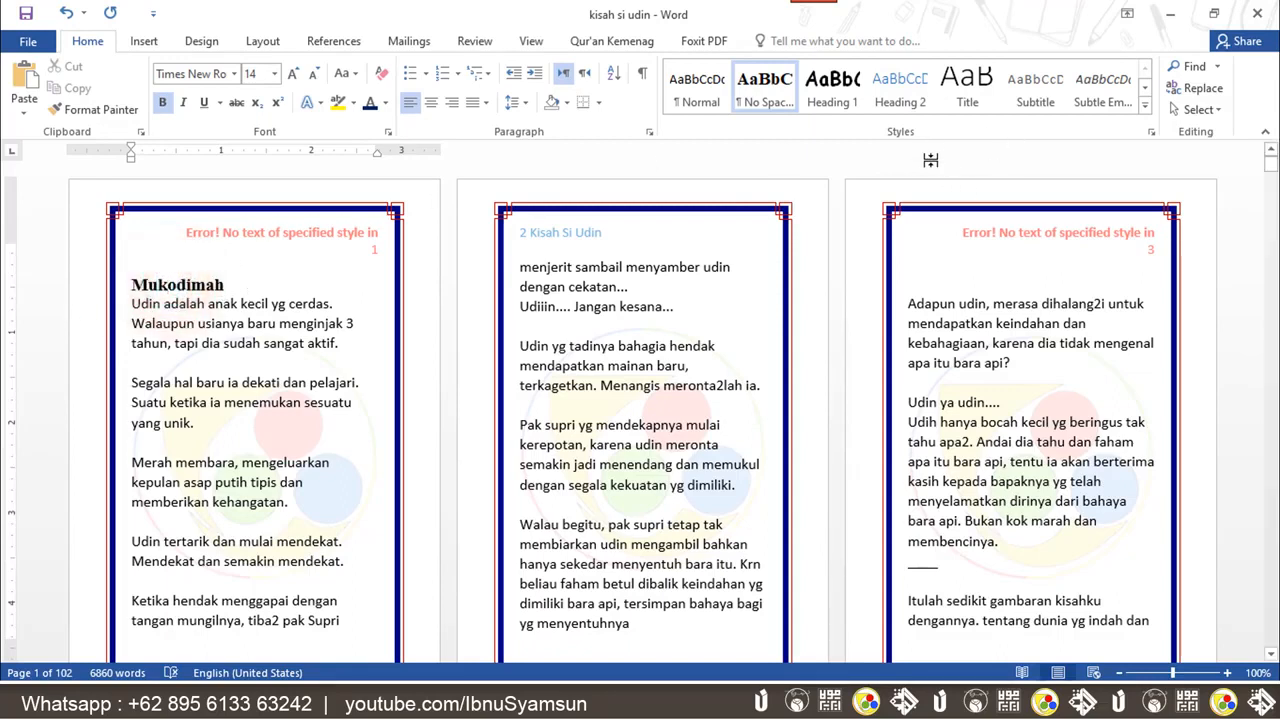
left_click(843, 95)
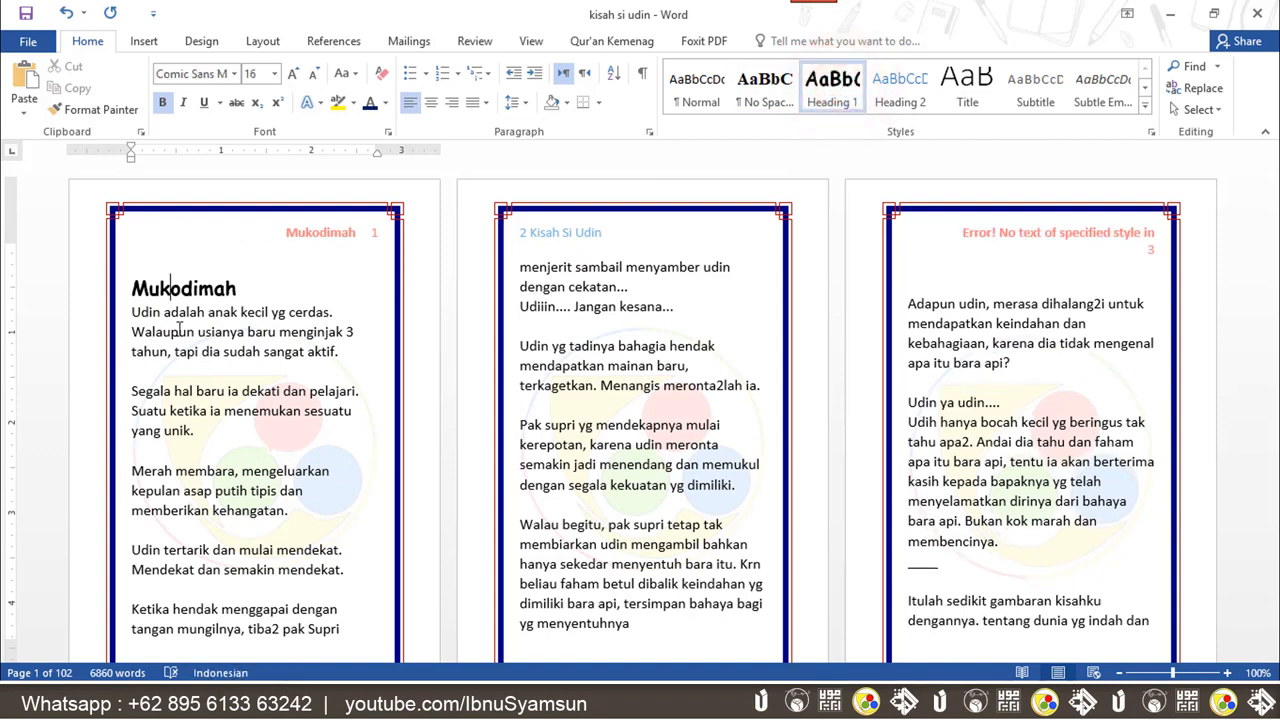
left_click(75, 290)
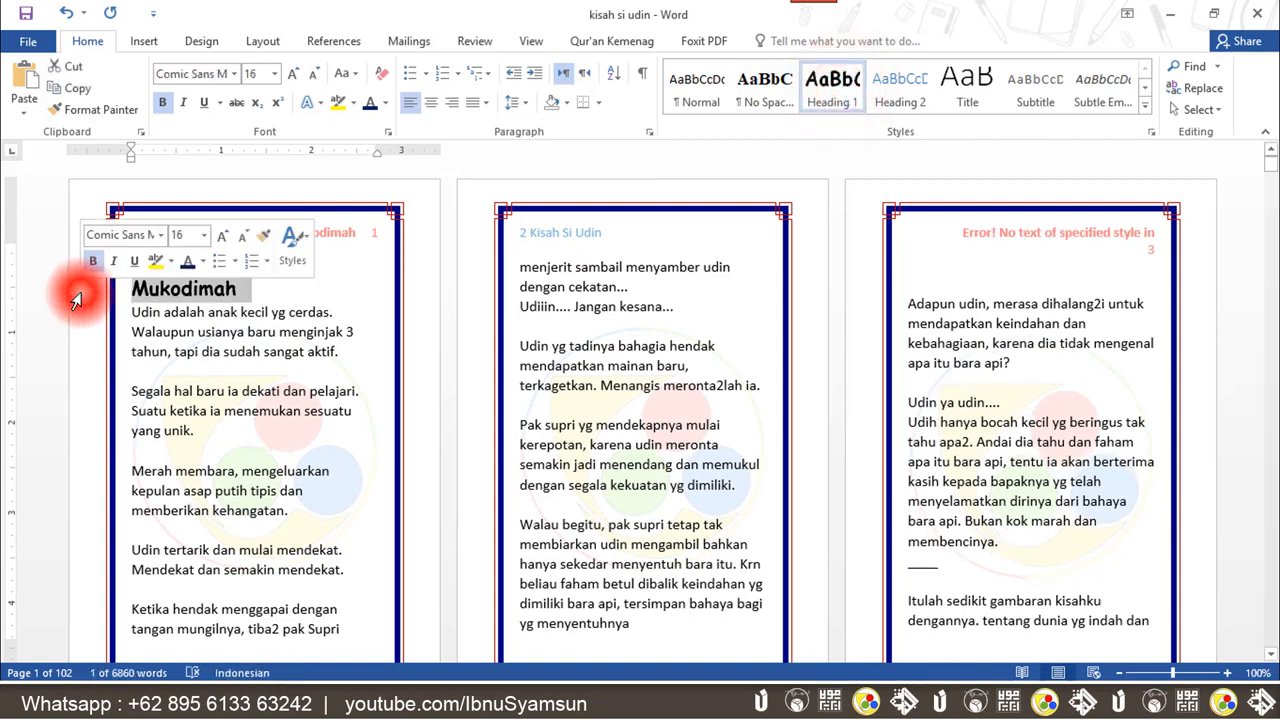
key("shift+F3")
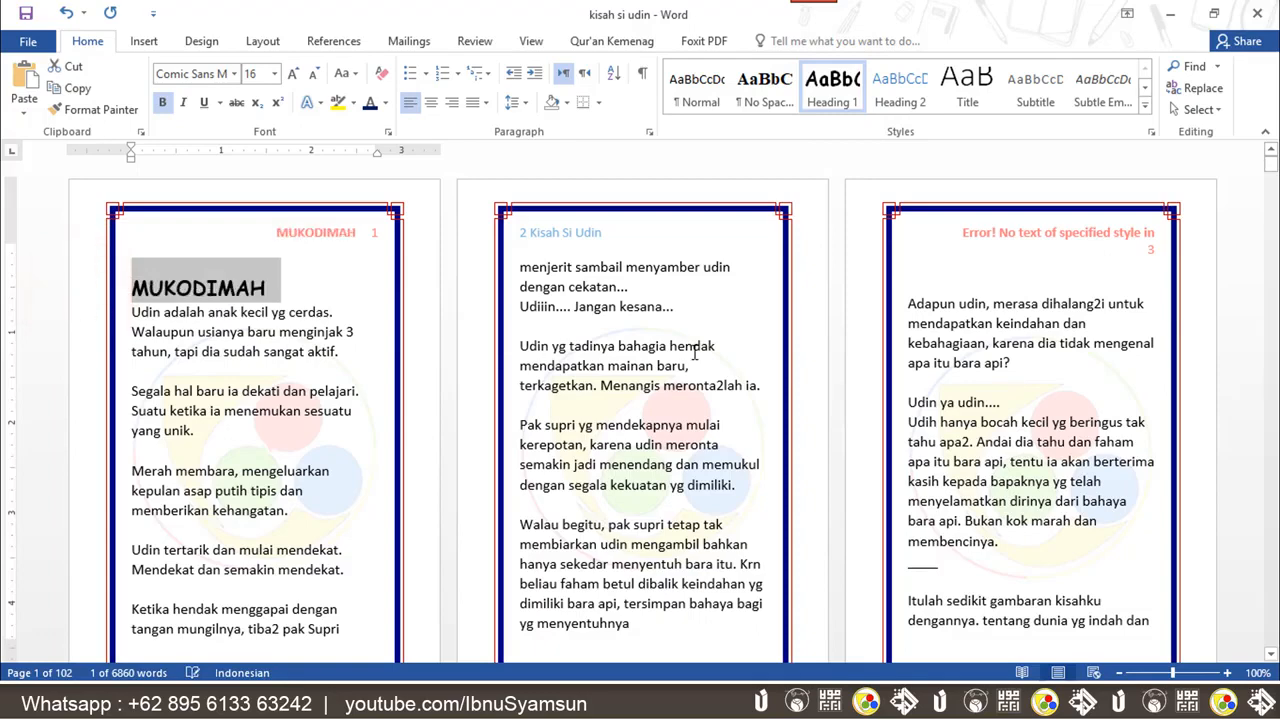
left_click(680, 307)
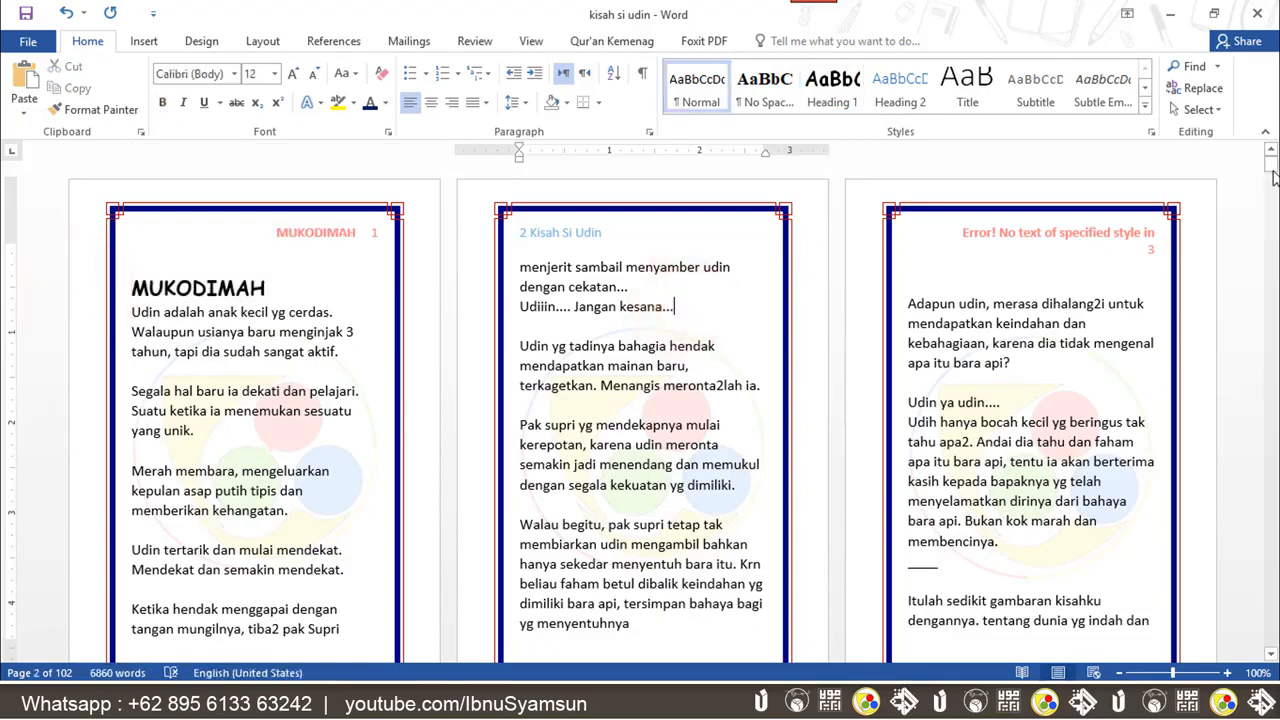
Apply Heading 1 to the chapter title "Salahkan Menyembah Batu"
left_click_drag(1273, 176, 1273, 193)
left_click(295, 490)
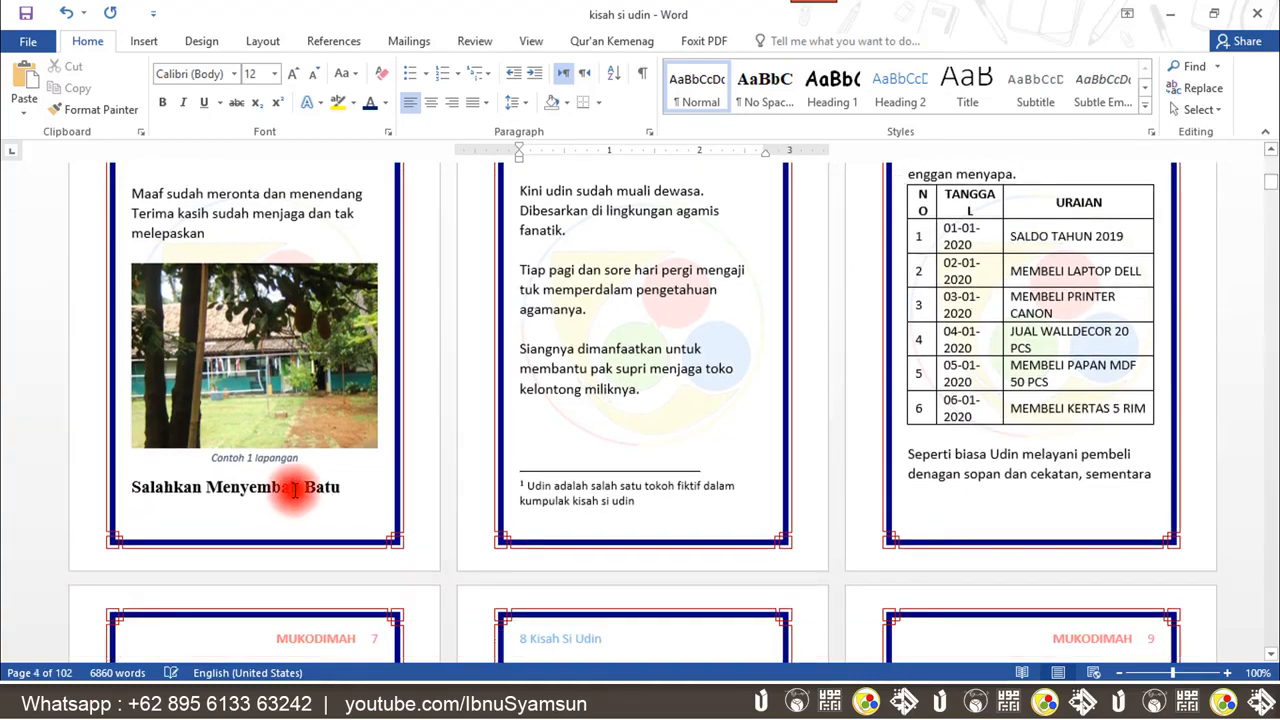
left_click(832, 92)
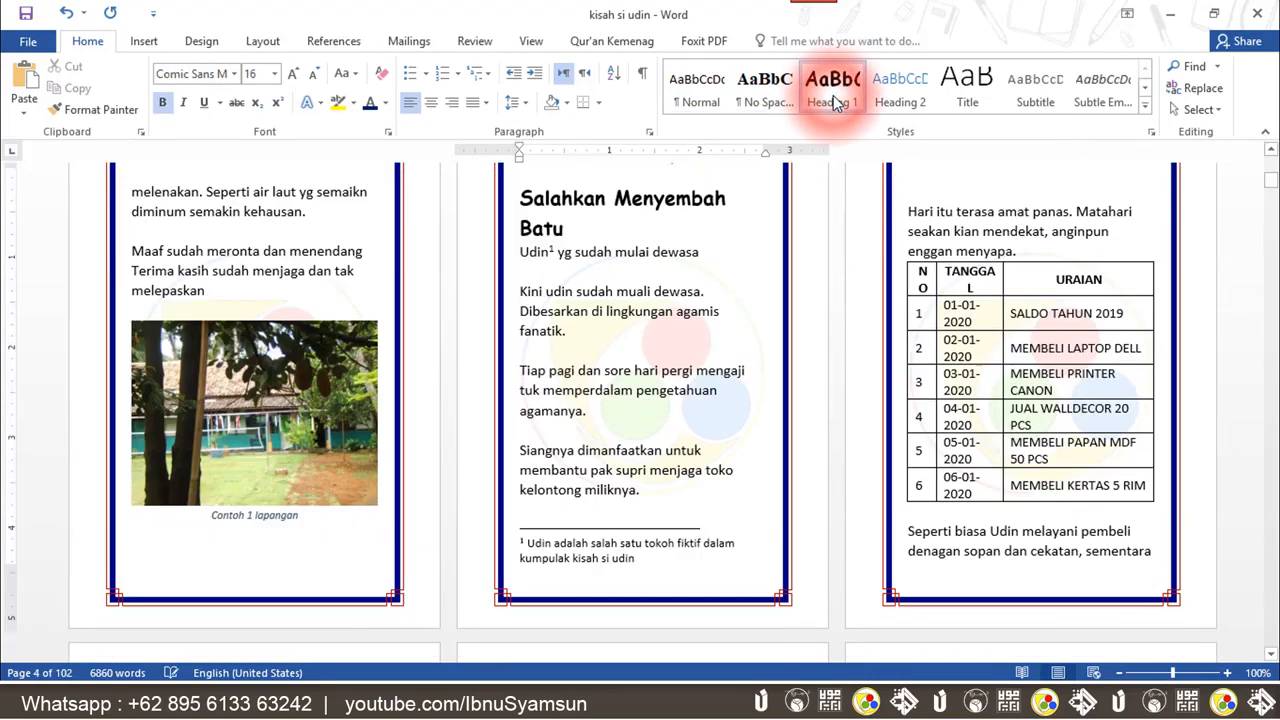
Apply Heading 1 to each remaining chapter title throughout the document
left_click_drag(1267, 190, 1273, 148)
left_click(272, 392)
left_click(834, 98)
left_click(639, 329)
left_click(819, 93)
left_click(1014, 430)
left_click(837, 105)
left_click(677, 486)
left_click(828, 92)
left_click(596, 218)
left_click(826, 85)
left_click(672, 282)
left_click(826, 85)
left_click(993, 287)
left_click(841, 88)
left_click(1005, 196)
left_click(828, 97)
left_click(1014, 287)
left_click(845, 86)
left_click(615, 349)
left_click(830, 88)
left_click(300, 297)
left_click(830, 88)
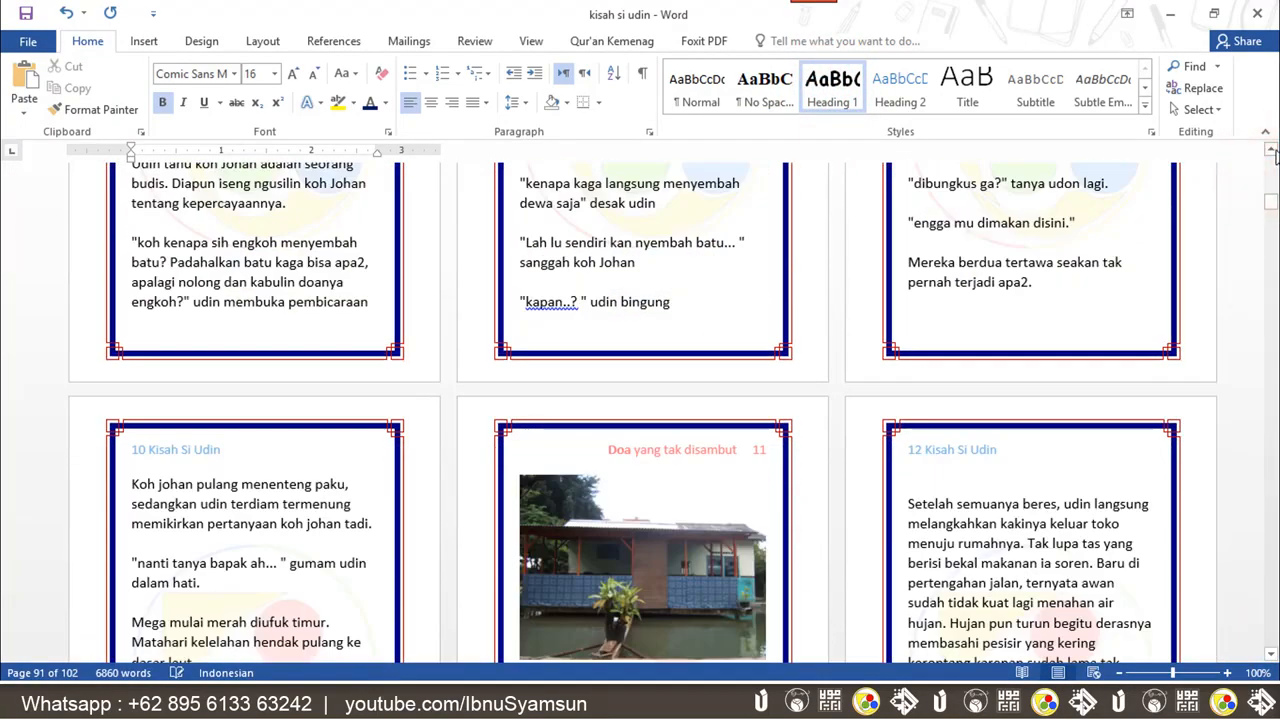
Insert a new empty paragraph above the MUKODIMAH heading on the first page
left_click_drag(1276, 203, 1272, 160)
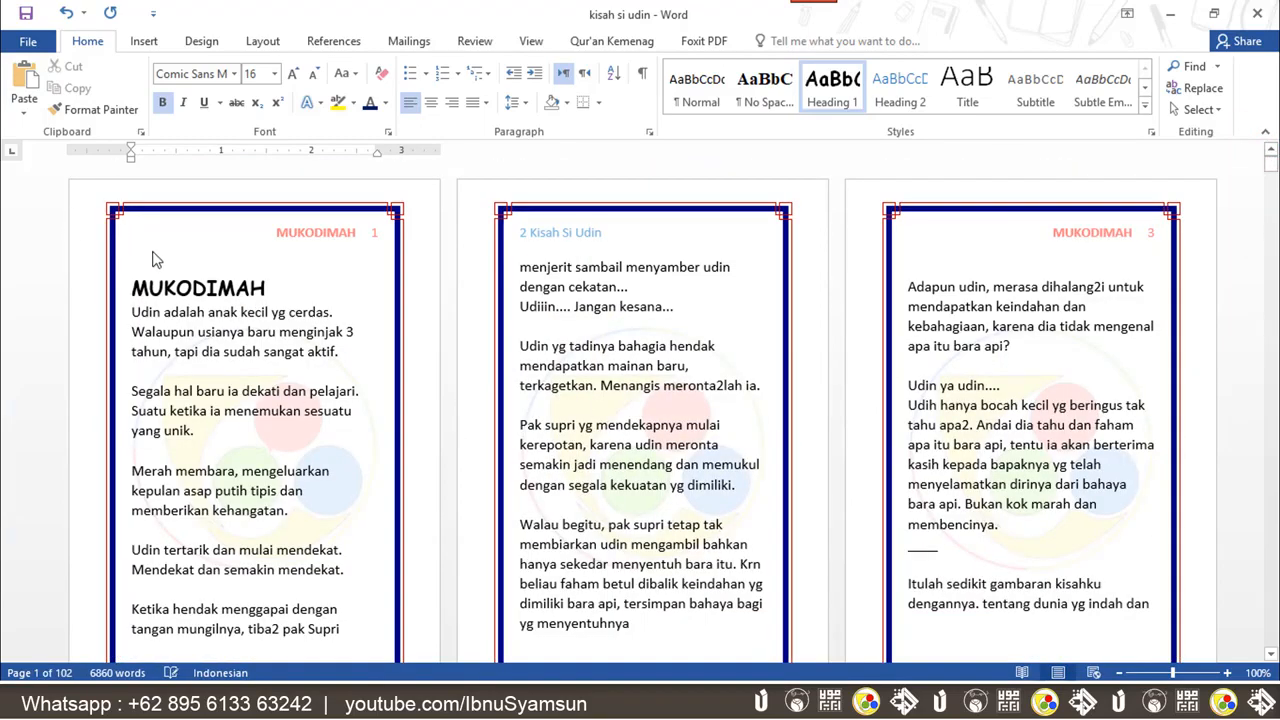
left_click(128, 284)
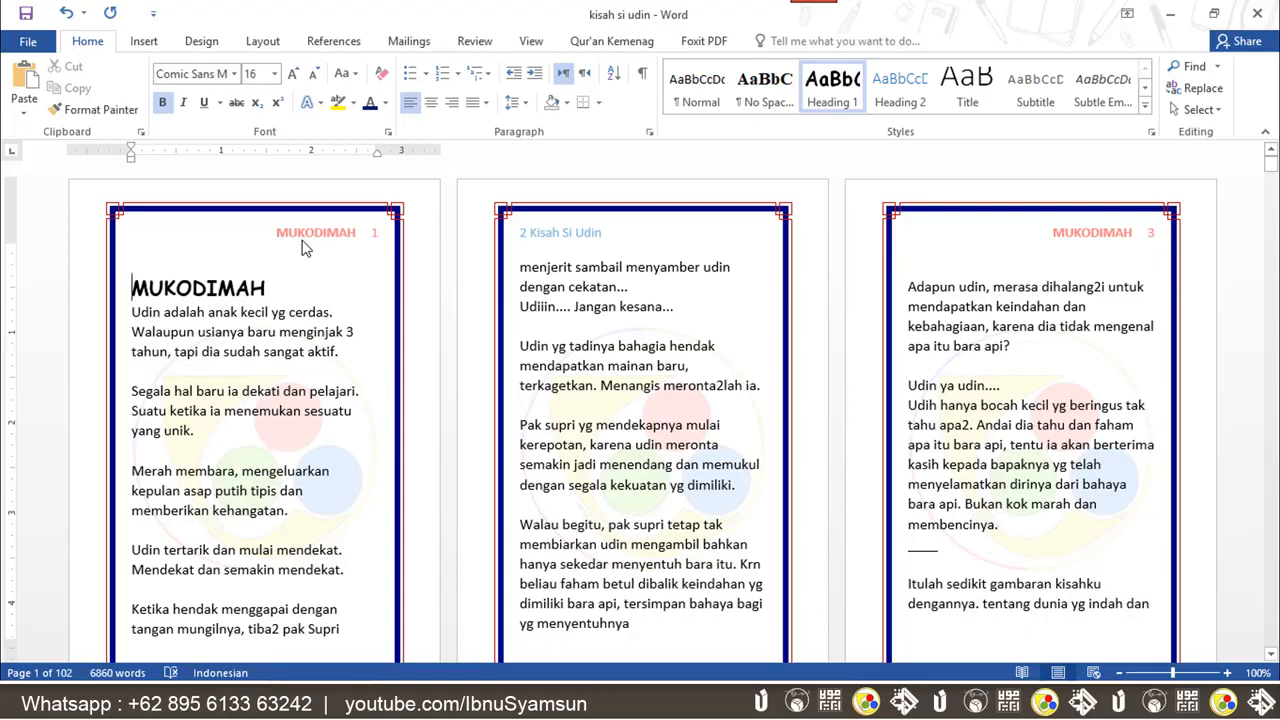
key("Return")
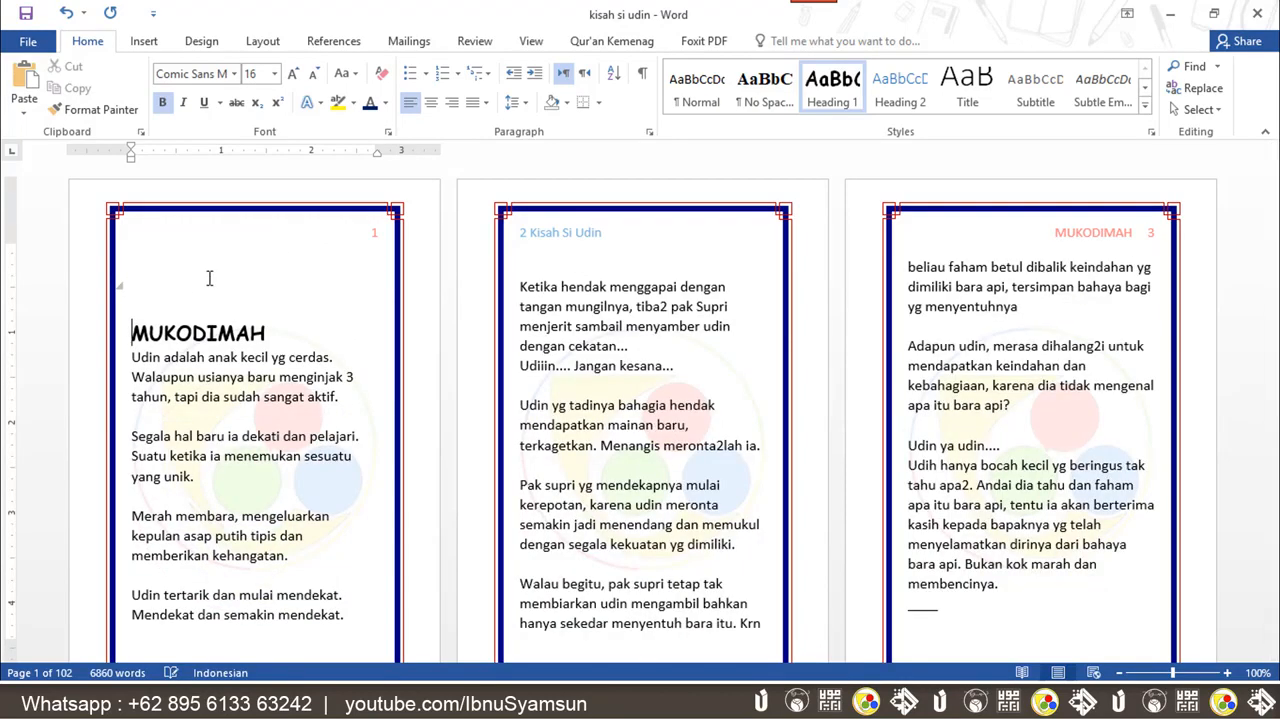
Enter the heading DAFTAR ISI on the new line and add an empty line below it
left_click(170, 284)
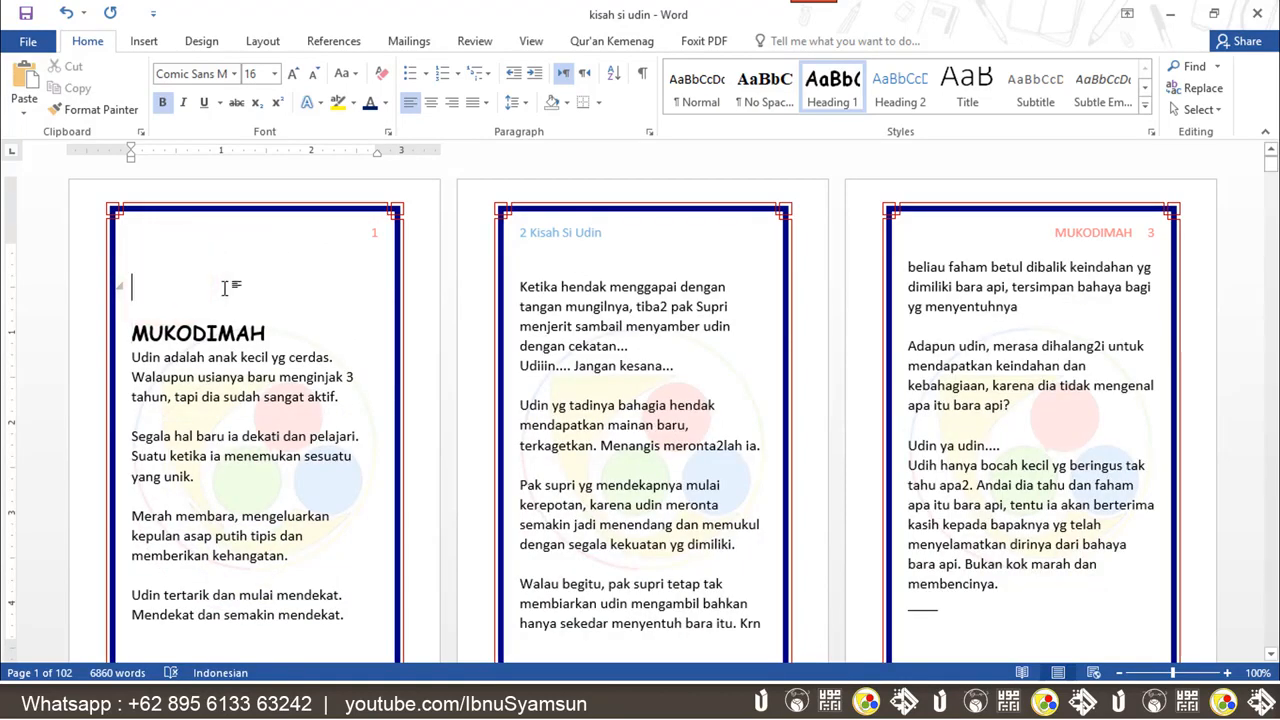
type("dAFTAR")
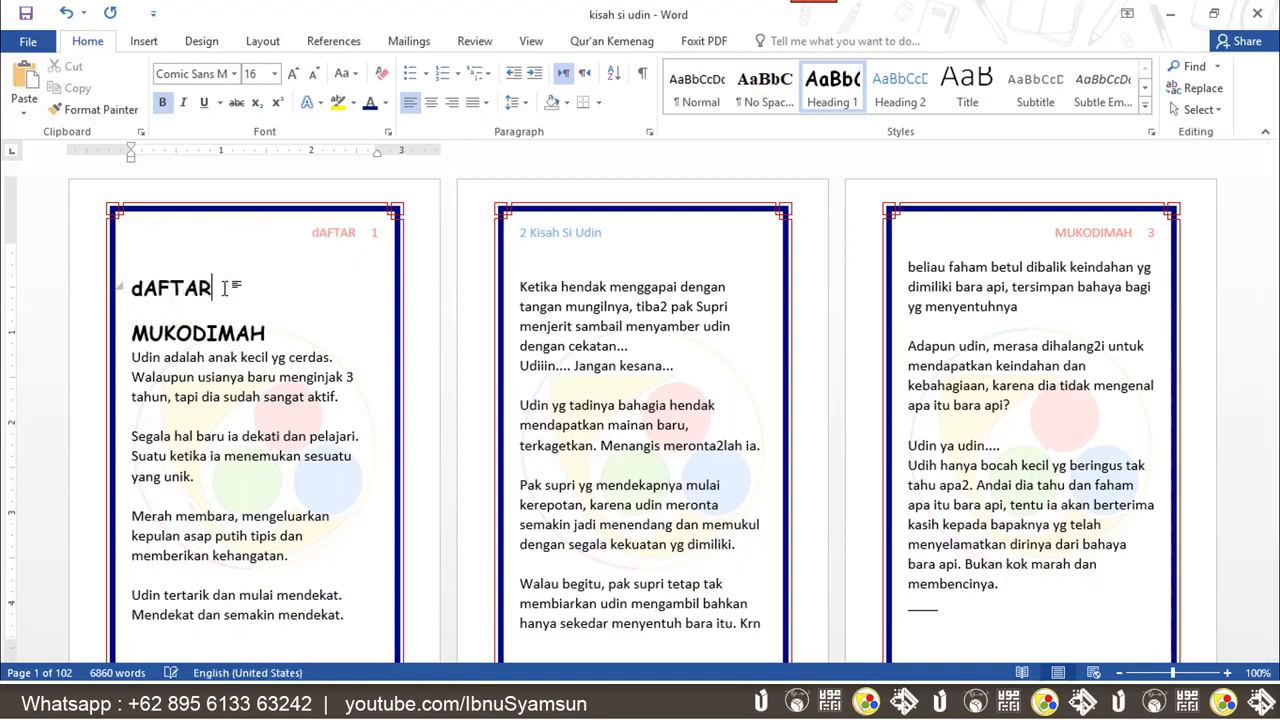
key("BackSpace")
key("BackSpace")
key("BackSpace")
key("BackSpace")
key("BackSpace")
key("BackSpace")
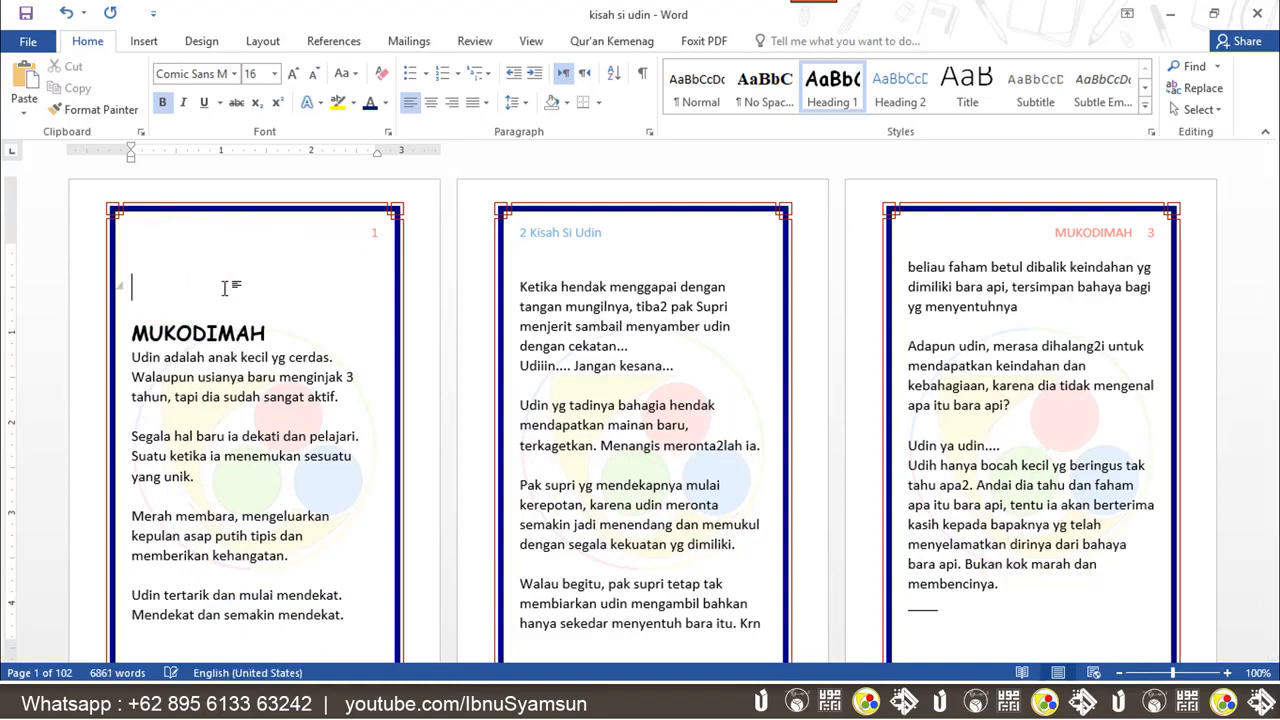
type("DAFTAR ISI")
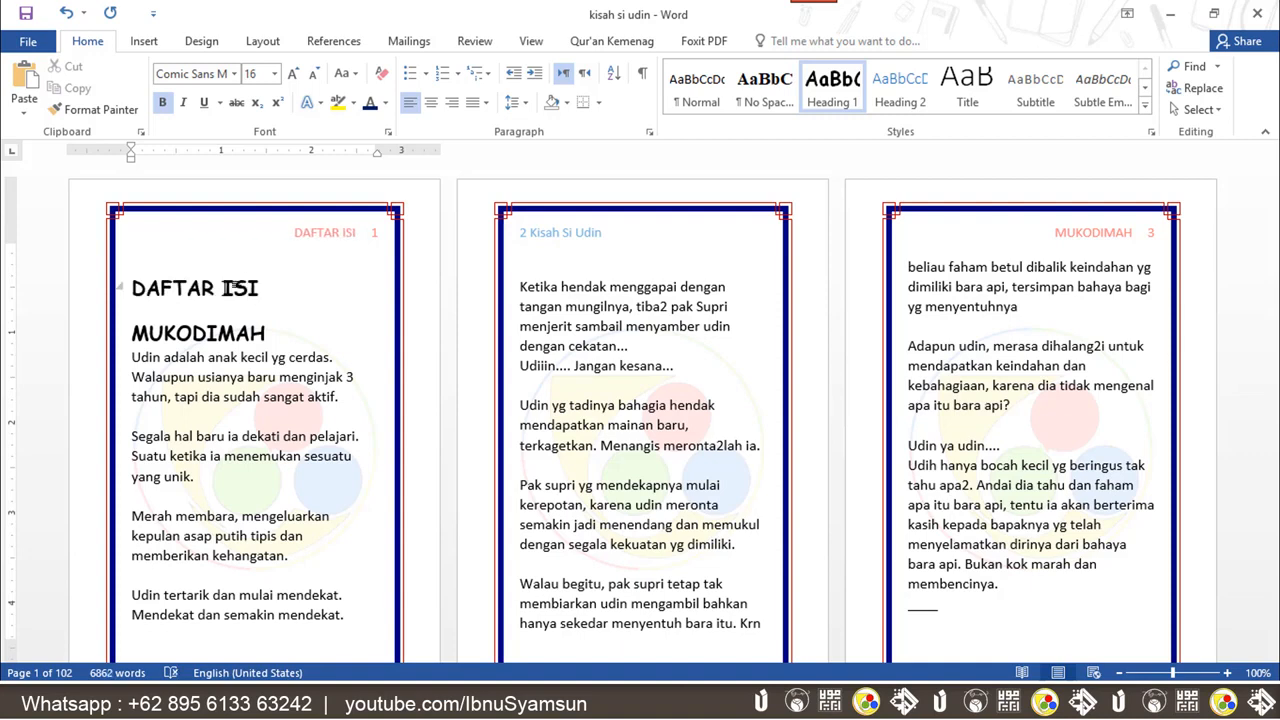
key("Return")
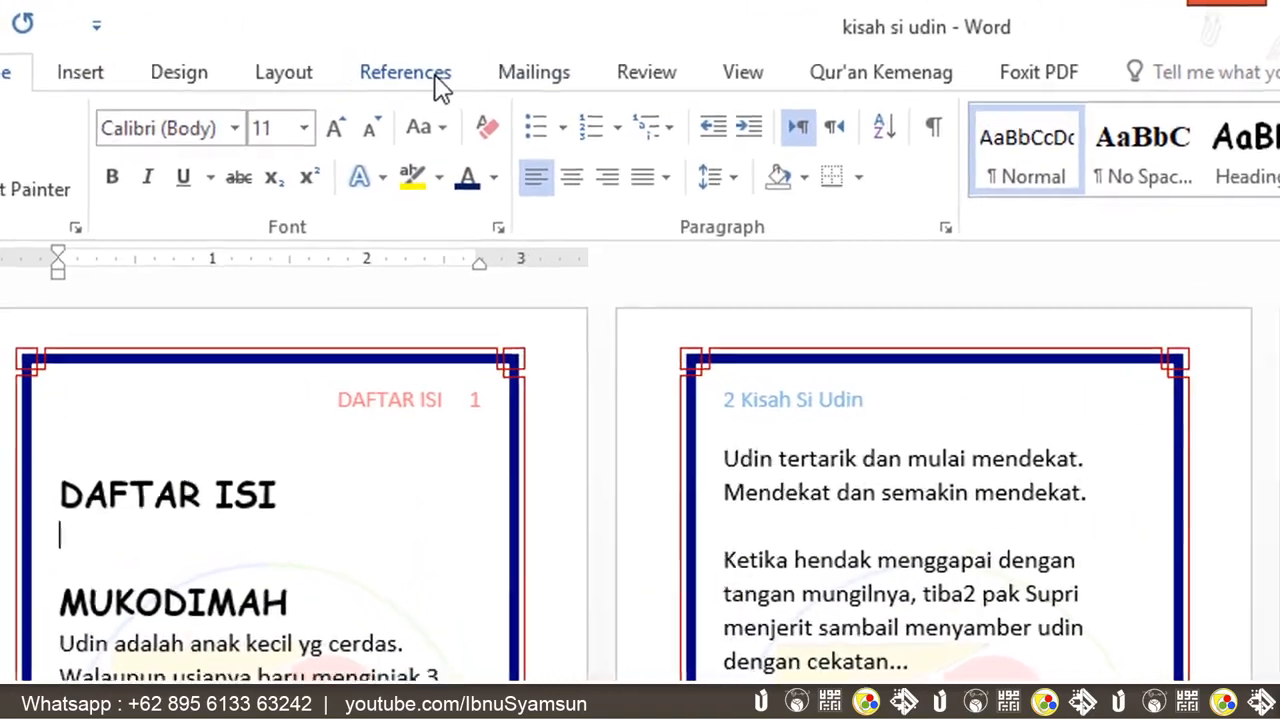
Insert the Automatic Table 1 table of contents below the DAFTAR ISI heading
left_click(436, 78)
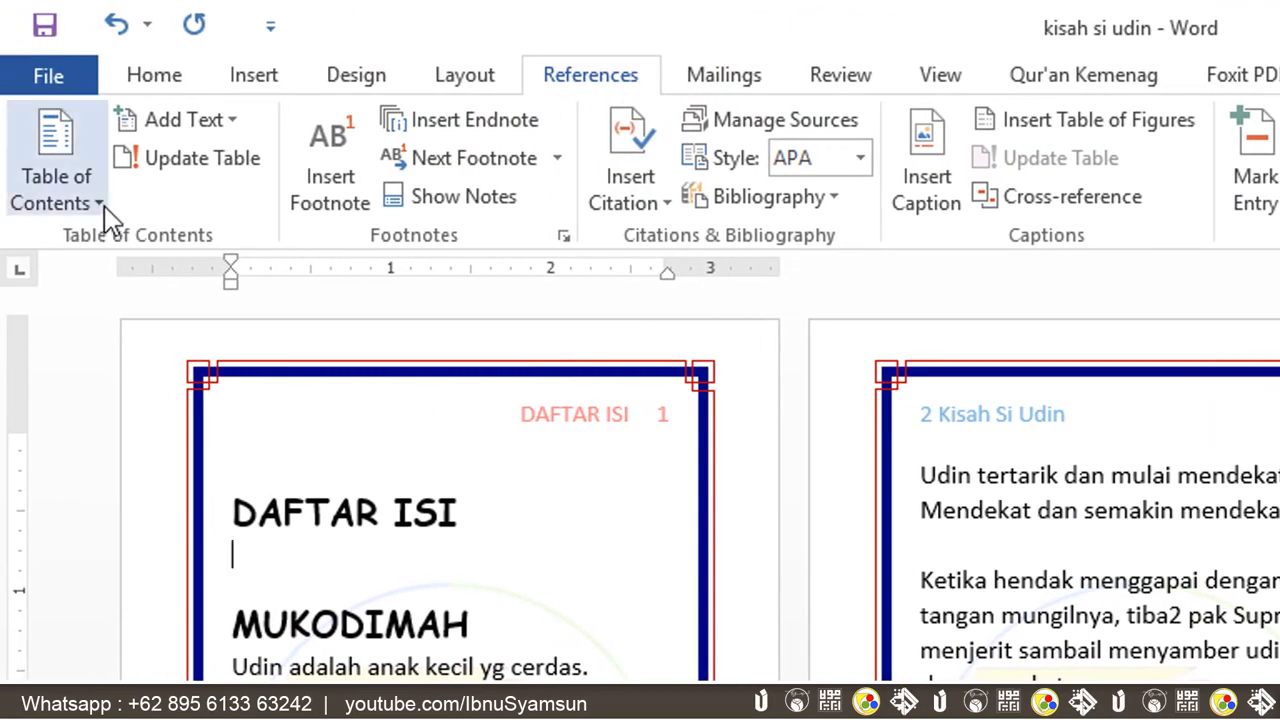
left_click(103, 203)
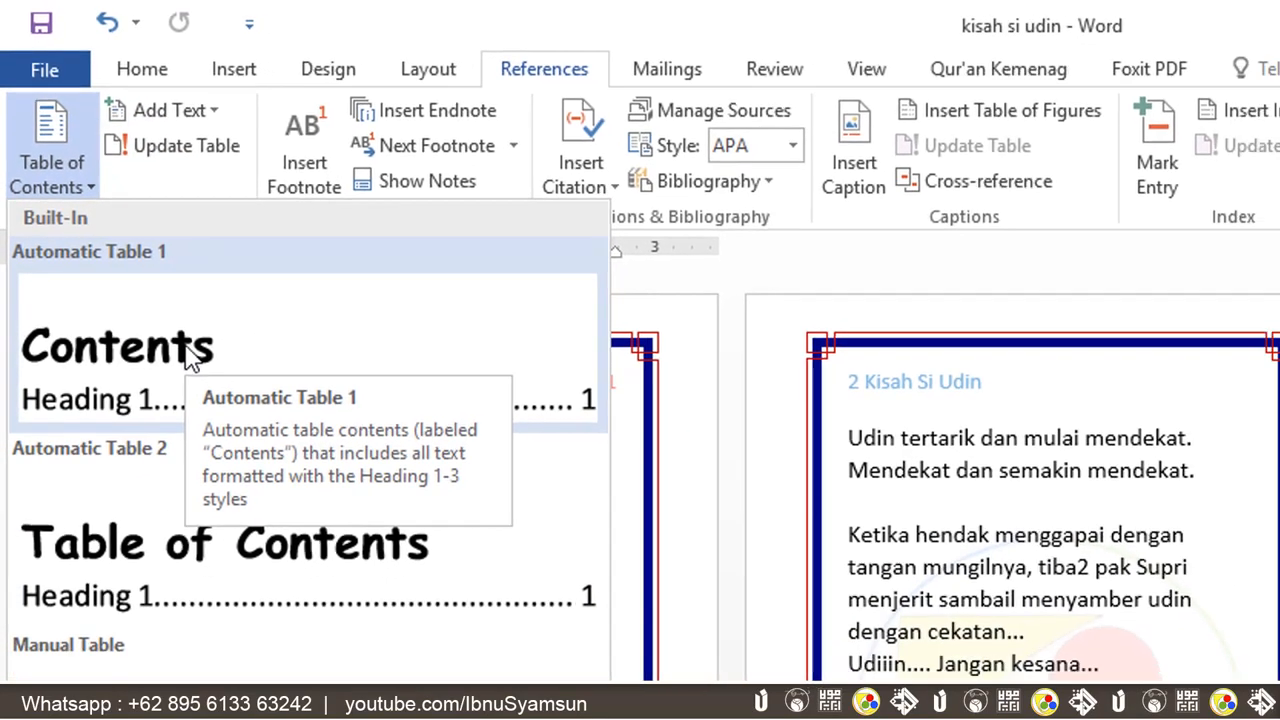
left_click(190, 360)
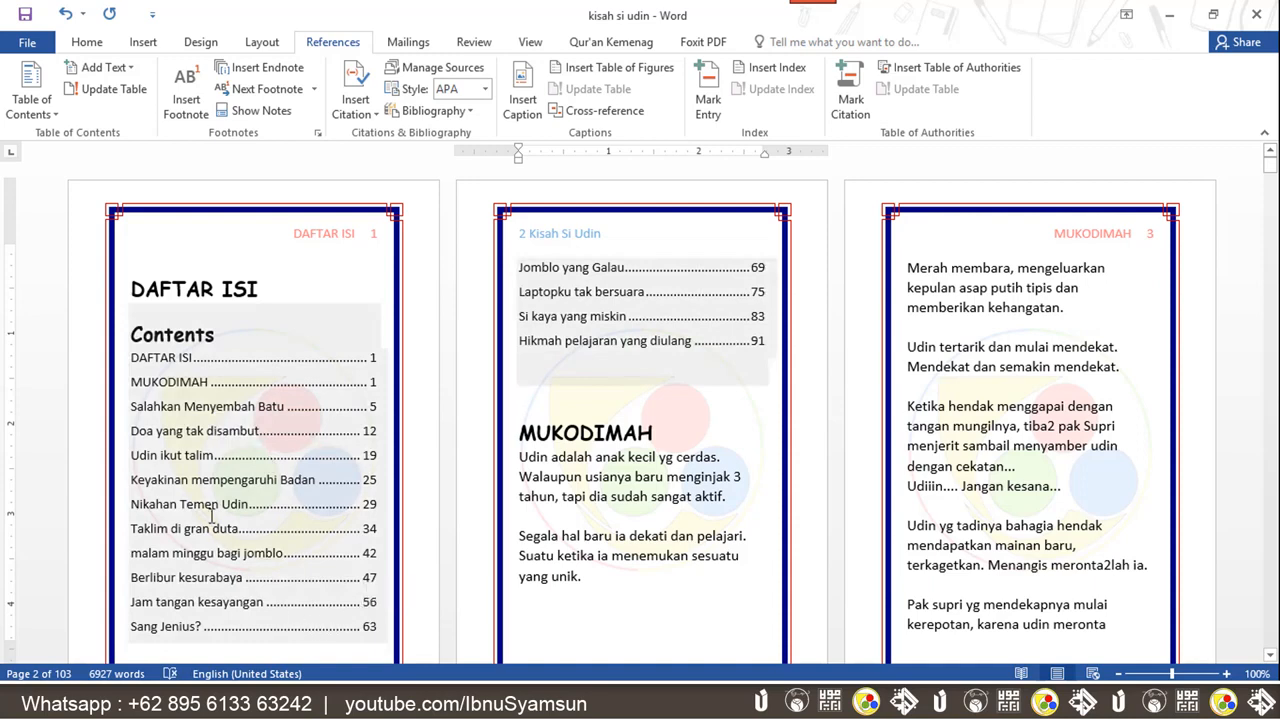
Delete the table of contents' built-in Contents title
double_click(216, 334)
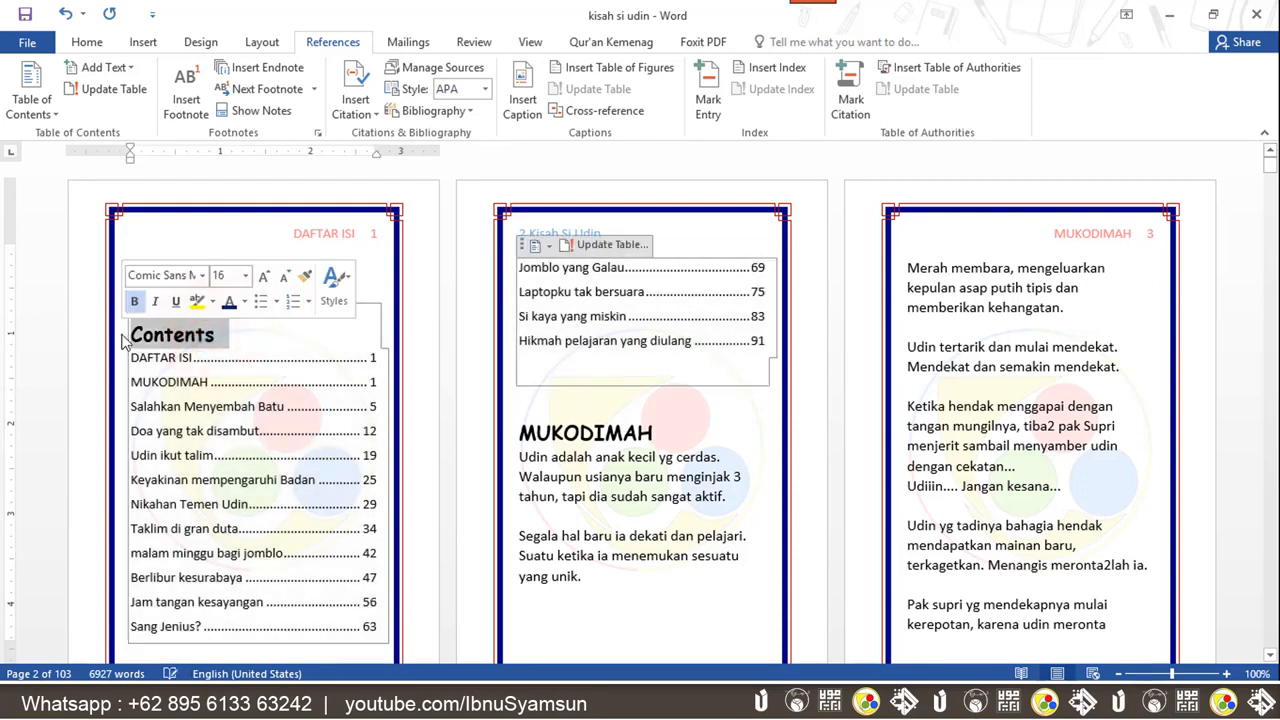
key("Delete")
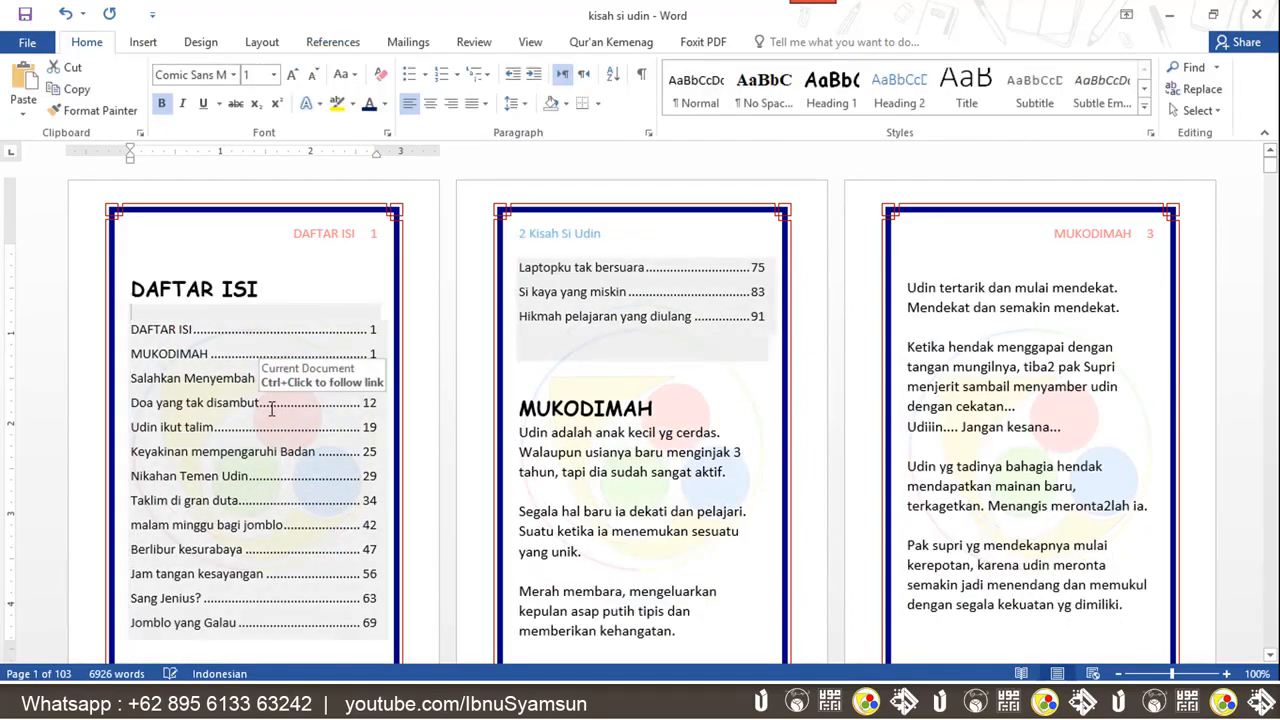
left_click(268, 402)
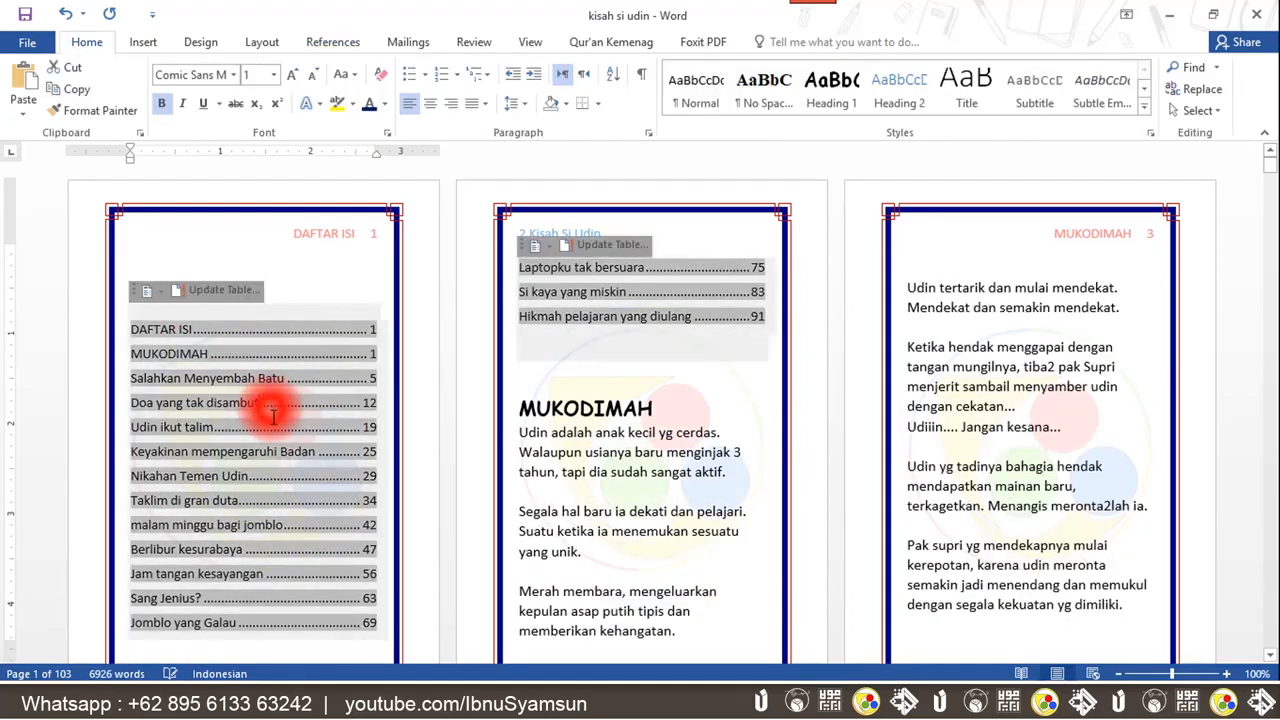
Copy the DAFTAR ISI heading for reuse
left_click(300, 256)
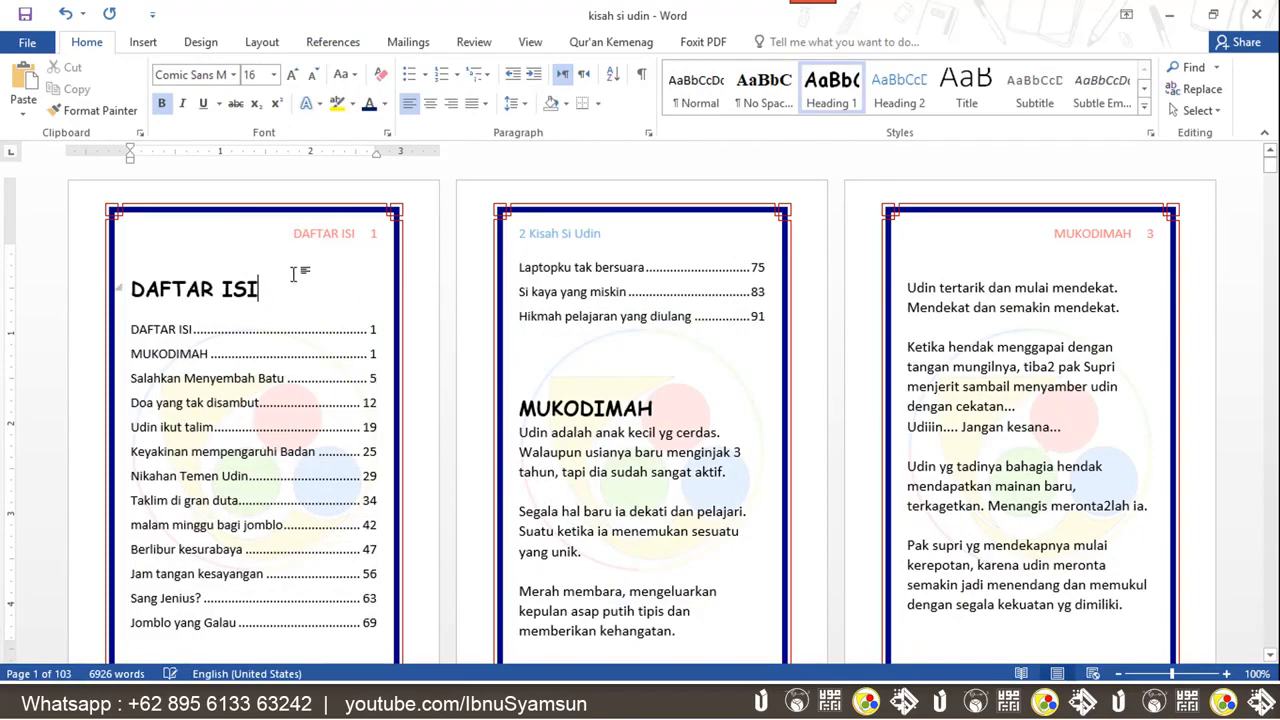
left_click(318, 306)
triple_click(262, 289)
key("ctrl+c")
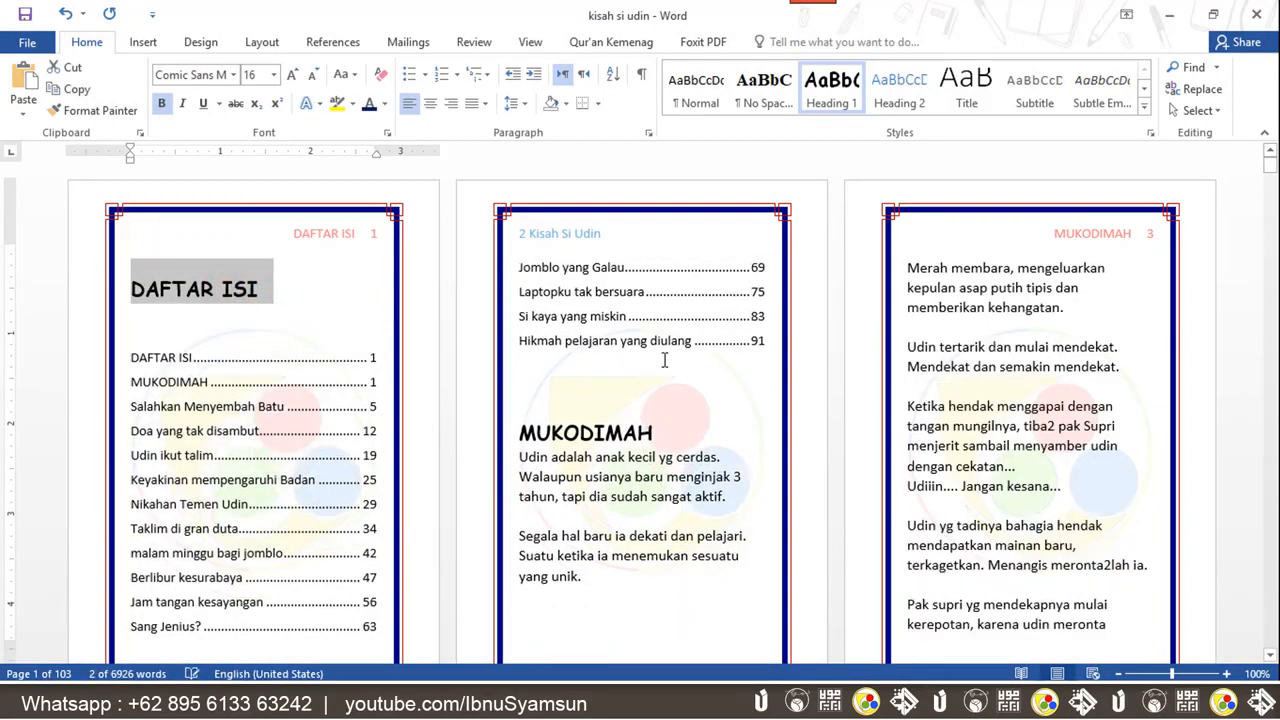
Add blank lines after the table of contents so MUKODIMAH starts on the next page
left_click(671, 407)
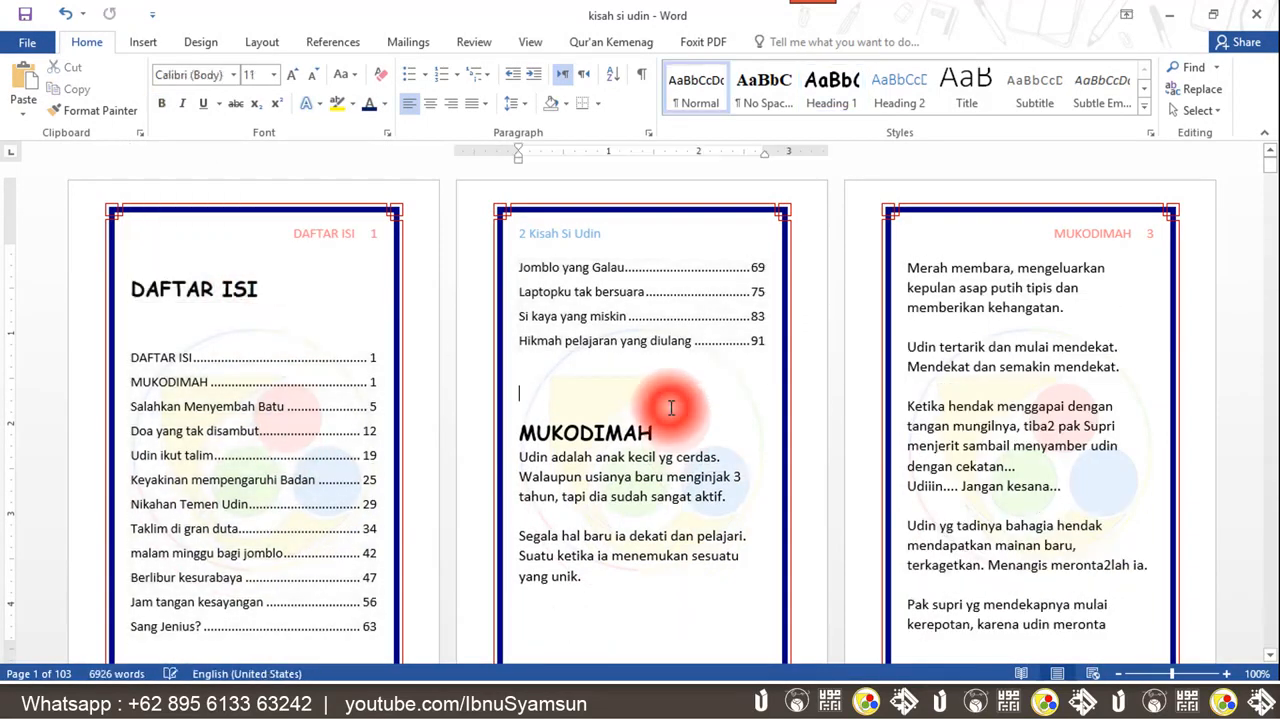
left_click(307, 279)
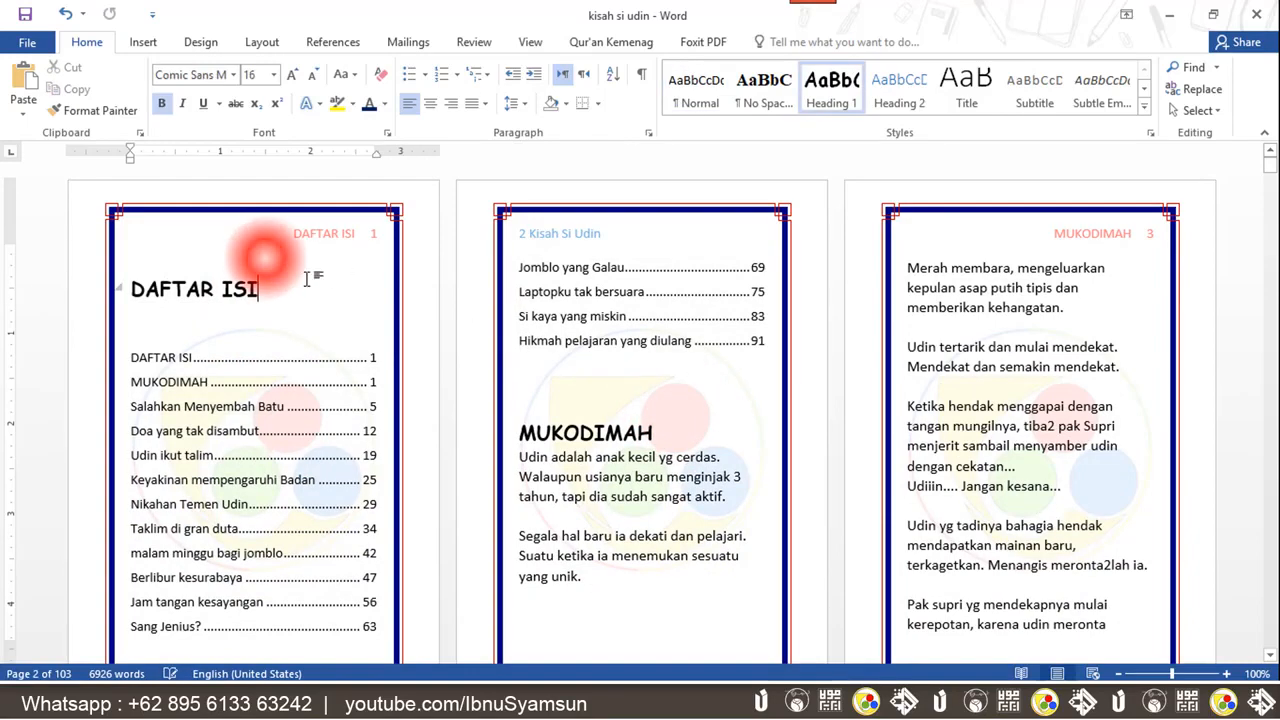
left_click(729, 408)
key("Return")
key("Return")
key("Return")
key("Return")
key("Return")
key("Return")
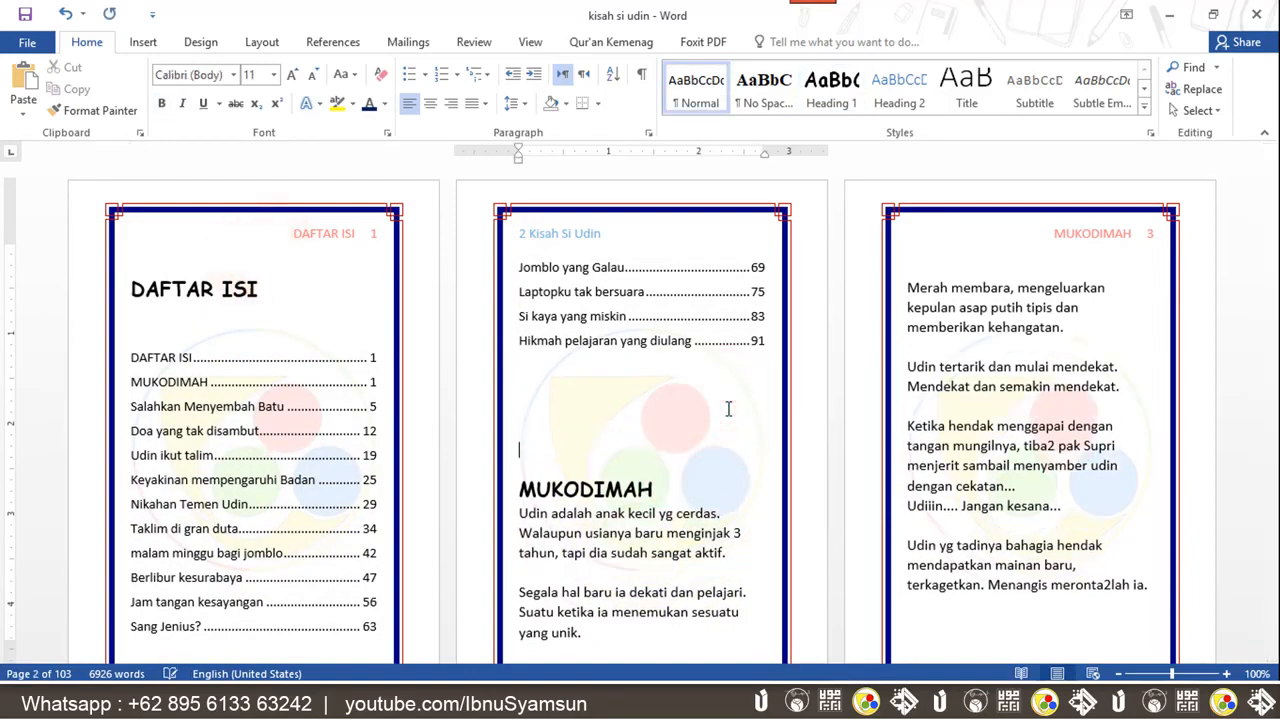
key("Return")
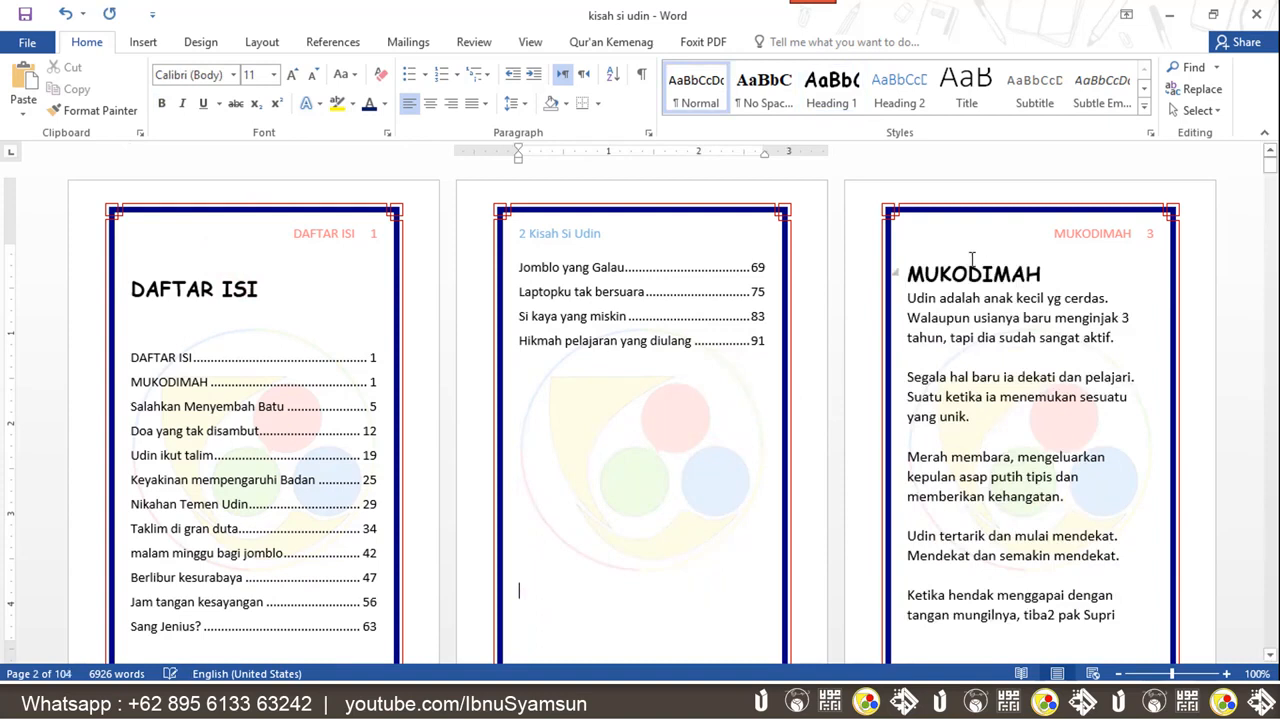
Above MUKODIMAH, paste the copied heading on a new line and rename it DAFTAR GAMBAR
left_click(906, 274)
key("Return")
key("ctrl+v")
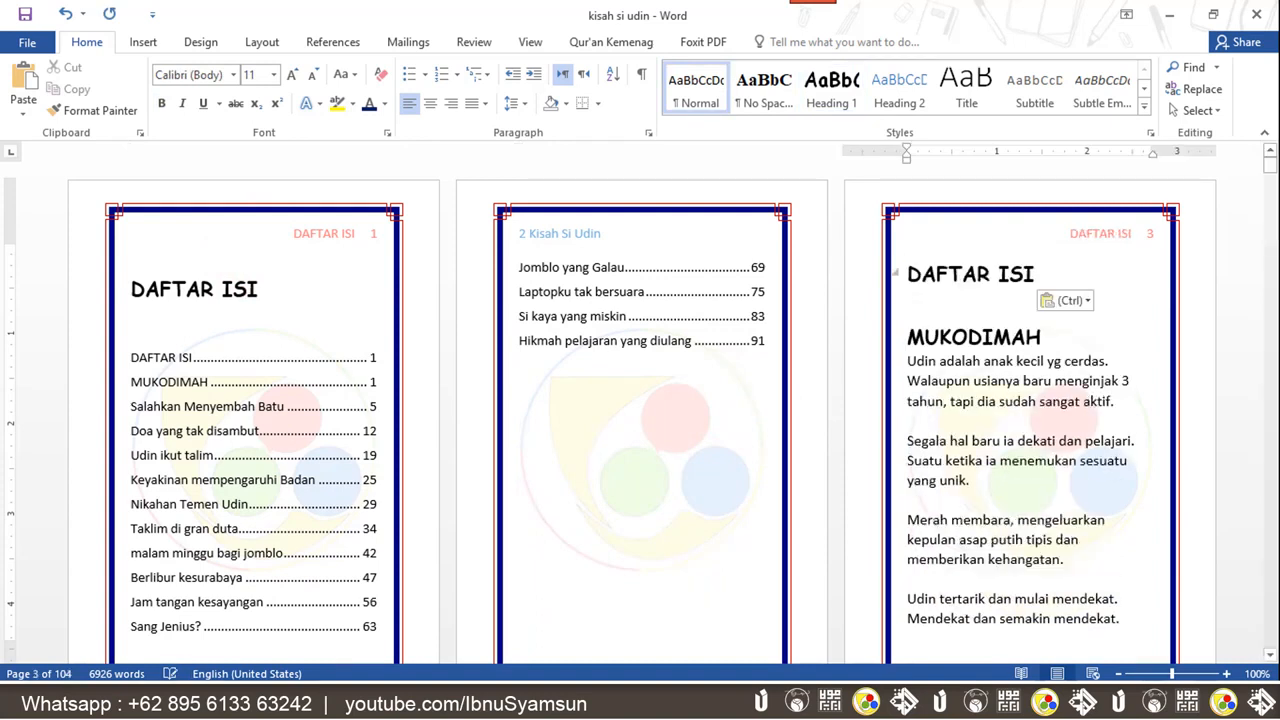
double_click(1033, 273)
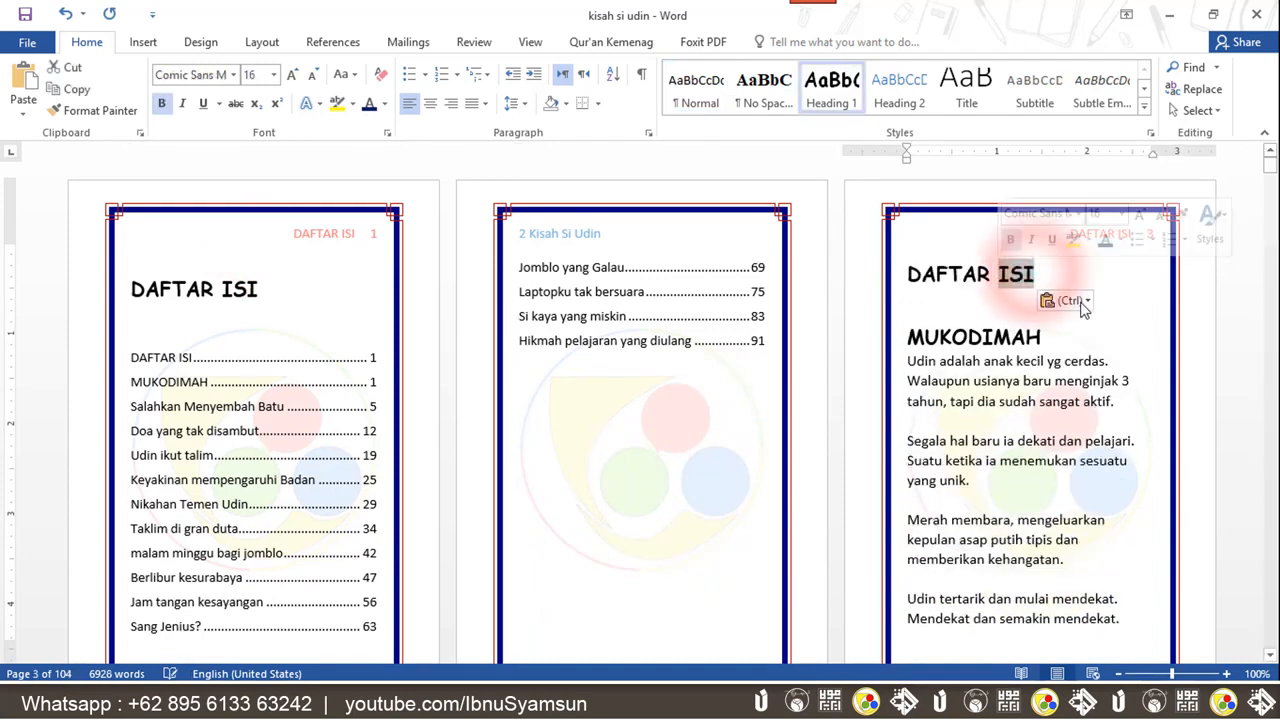
type("GAMBAR")
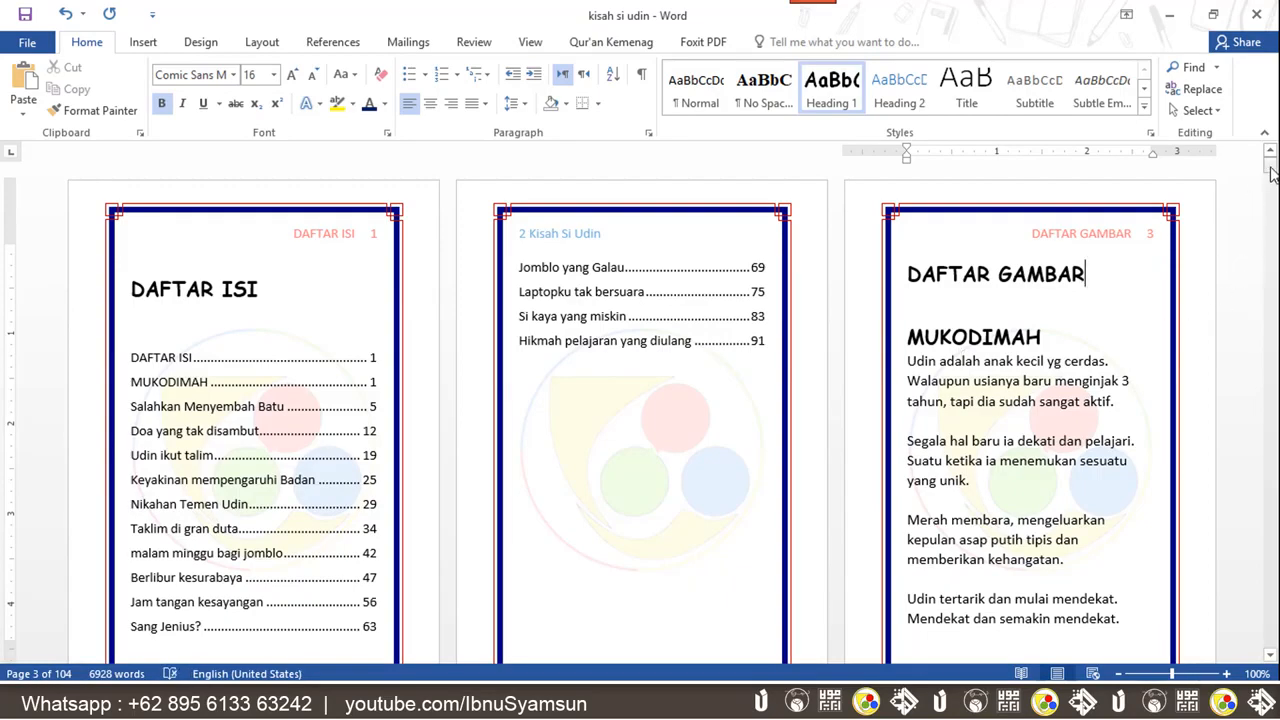
Delete the old caption Contoh 1 lapangan below the schoolyard photo
left_click_drag(1272, 173, 1273, 188)
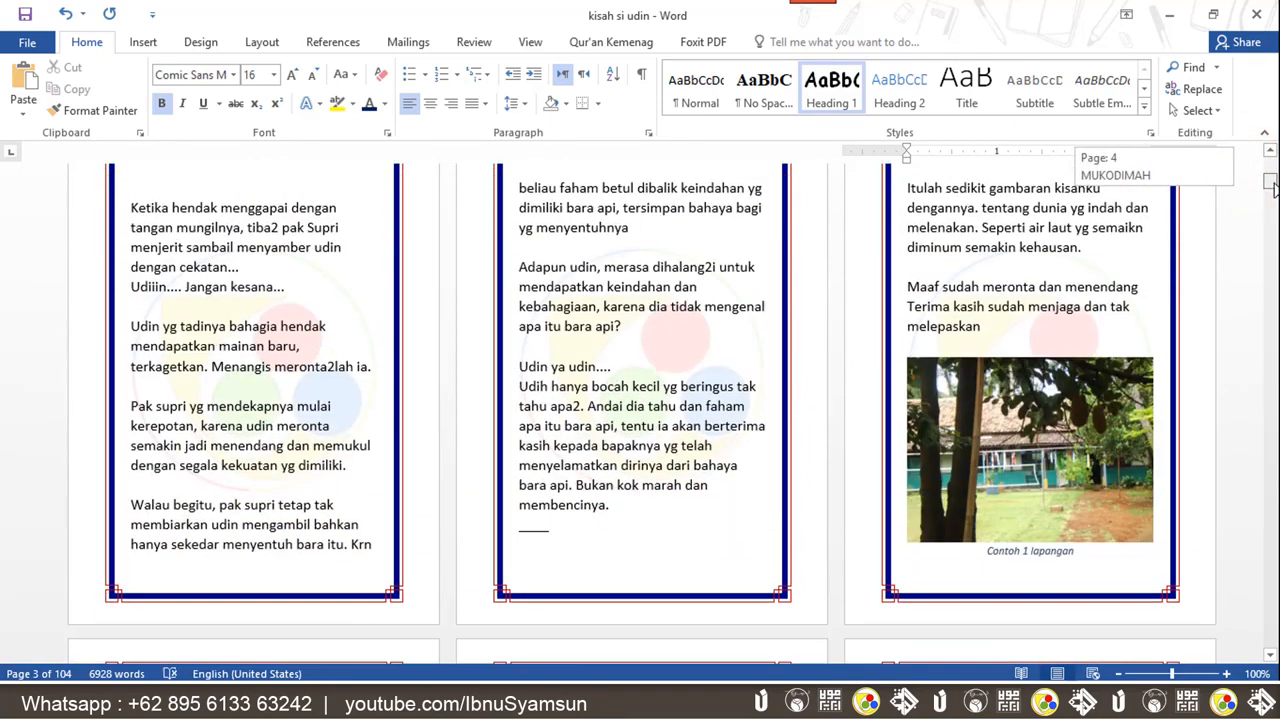
left_click(1052, 410)
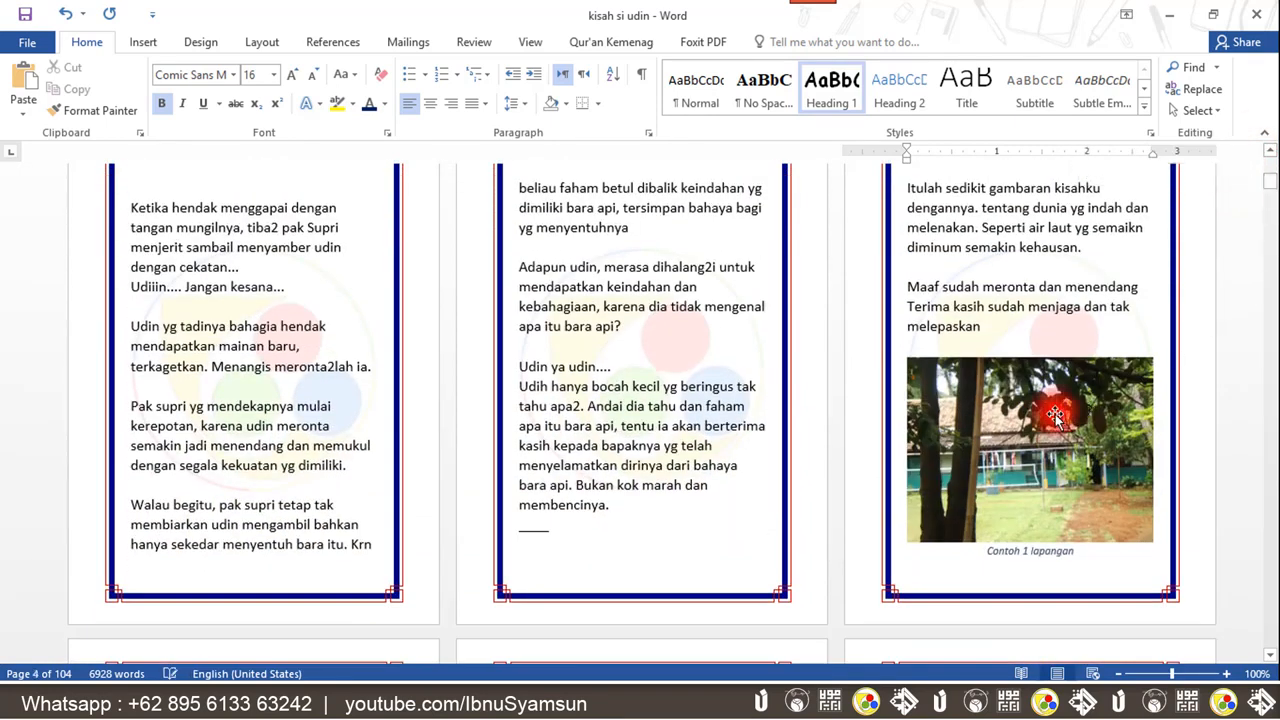
left_click(891, 548)
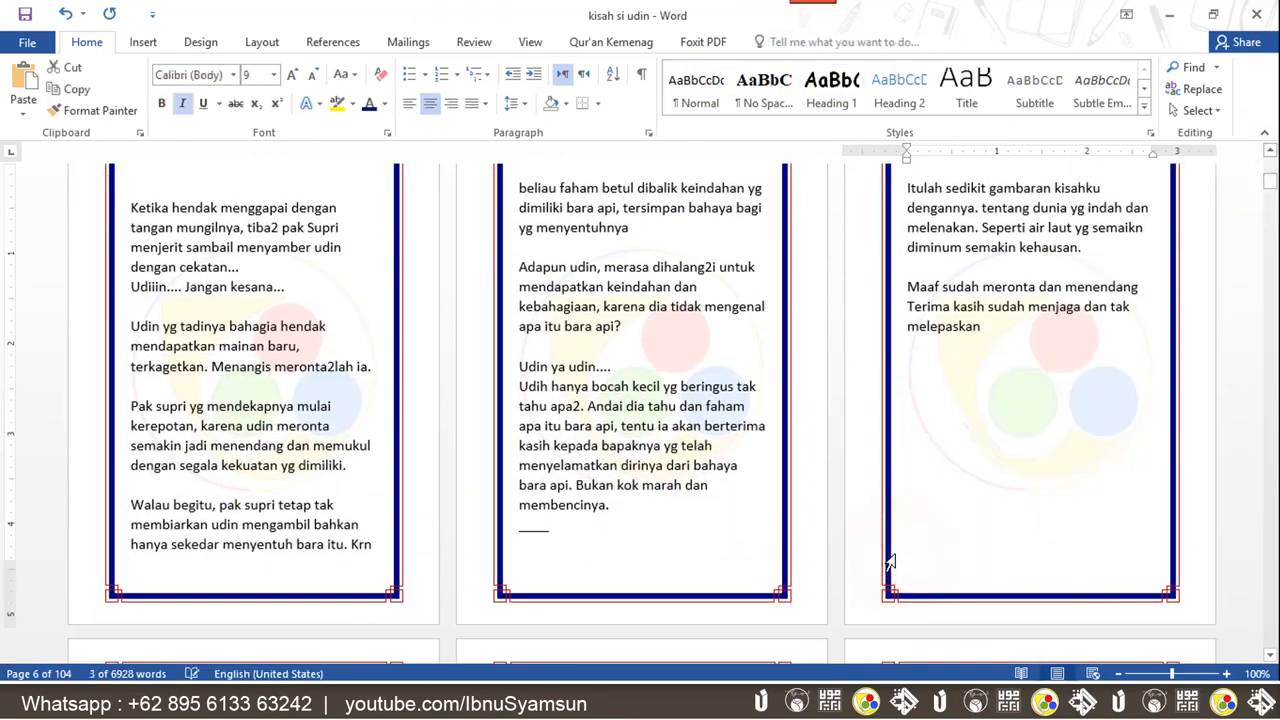
key("Delete")
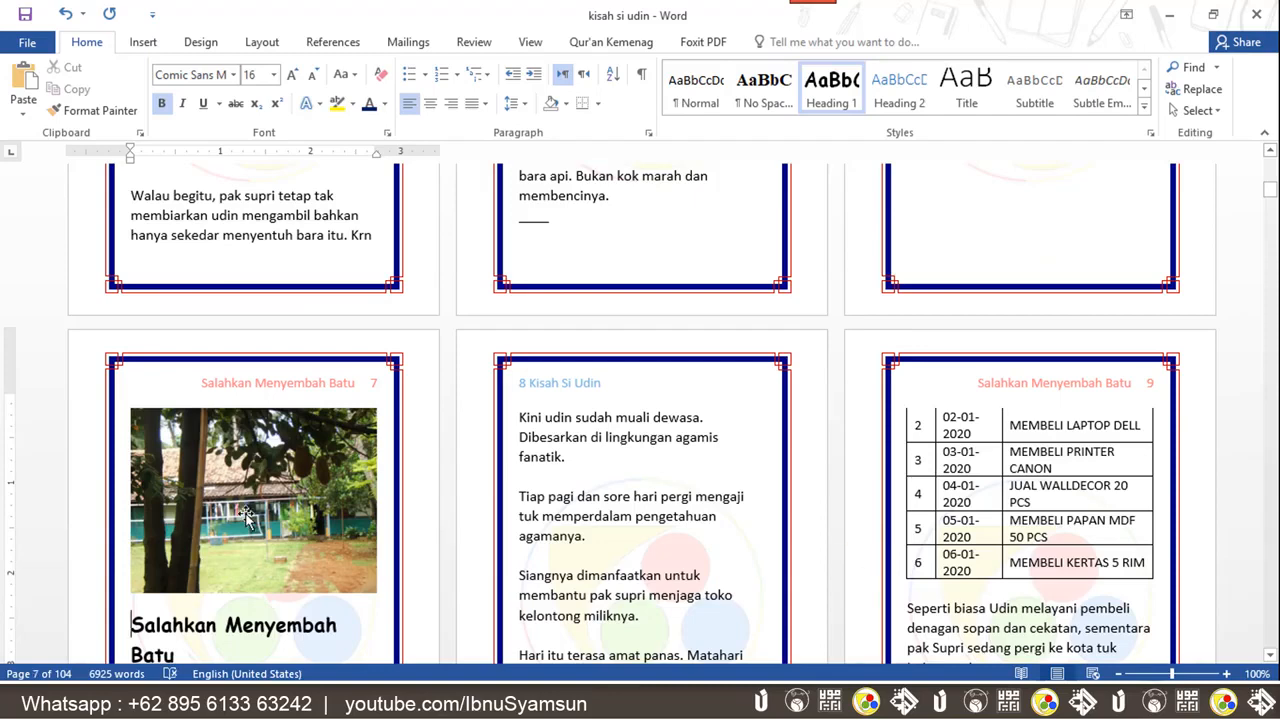
Select the schoolyard photo on page 7 and open the Insert Caption dialog
left_click(246, 516)
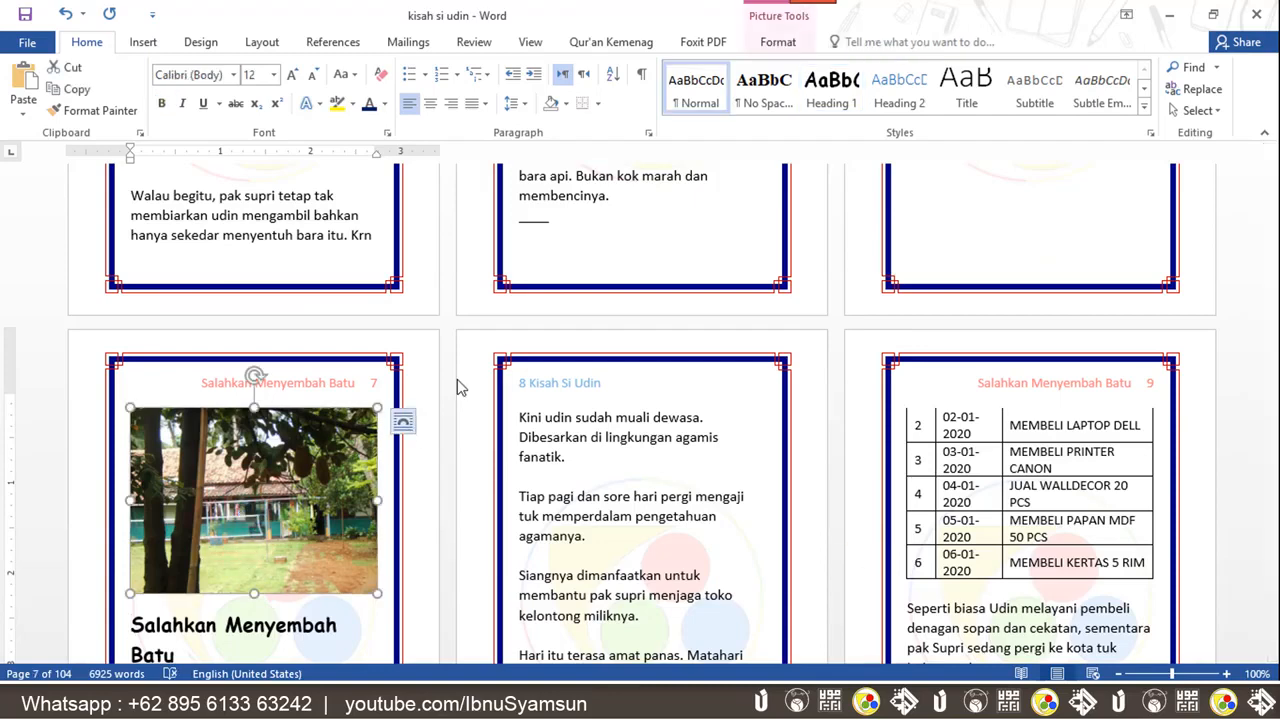
left_click(272, 480)
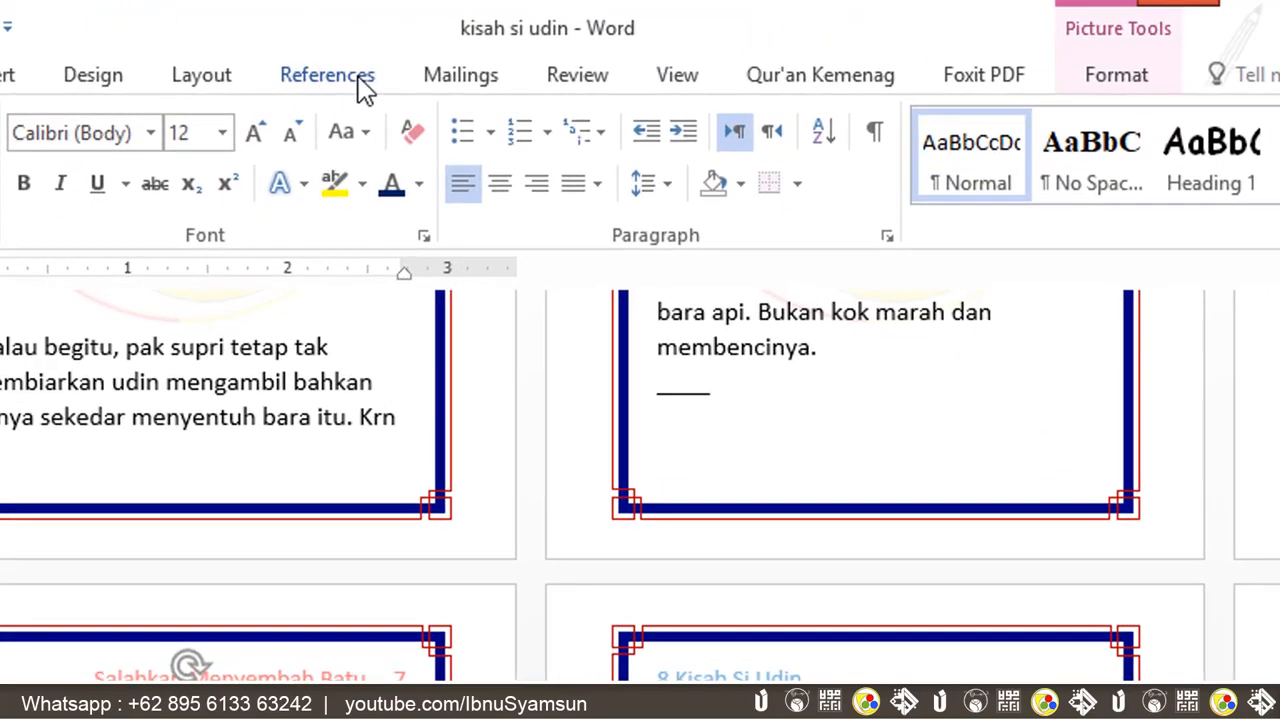
left_click(345, 41)
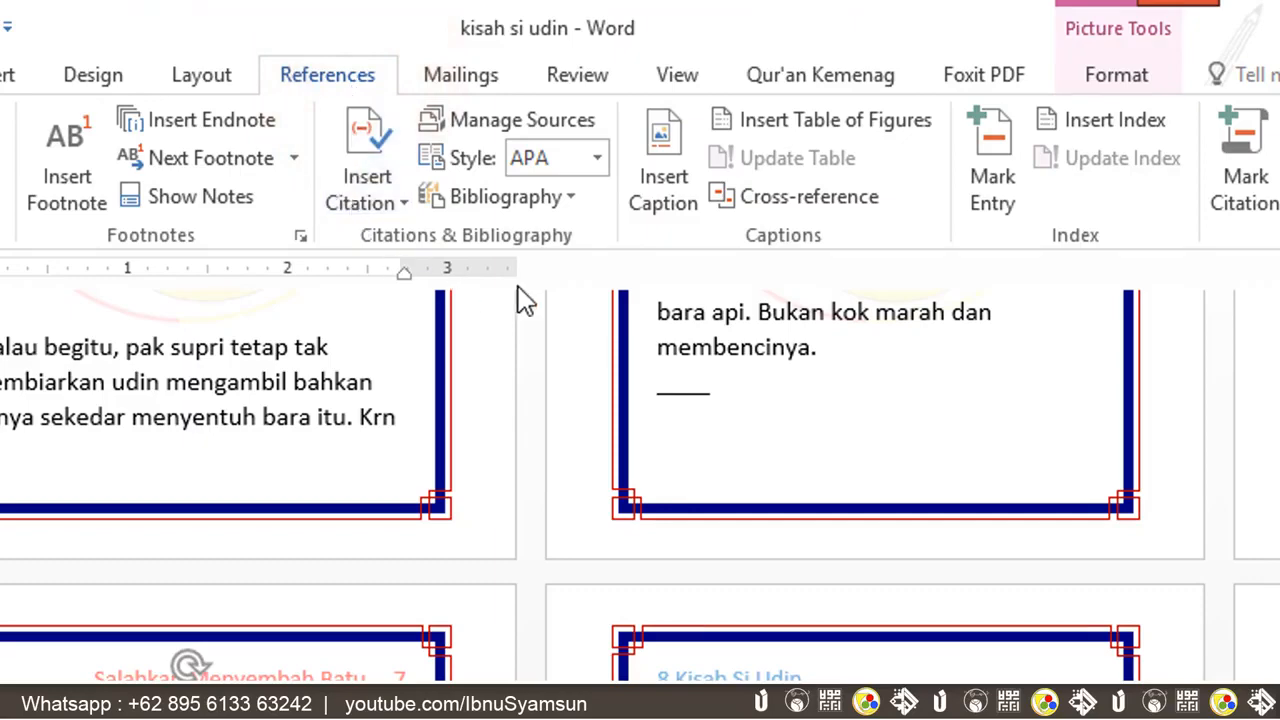
left_click(663, 207)
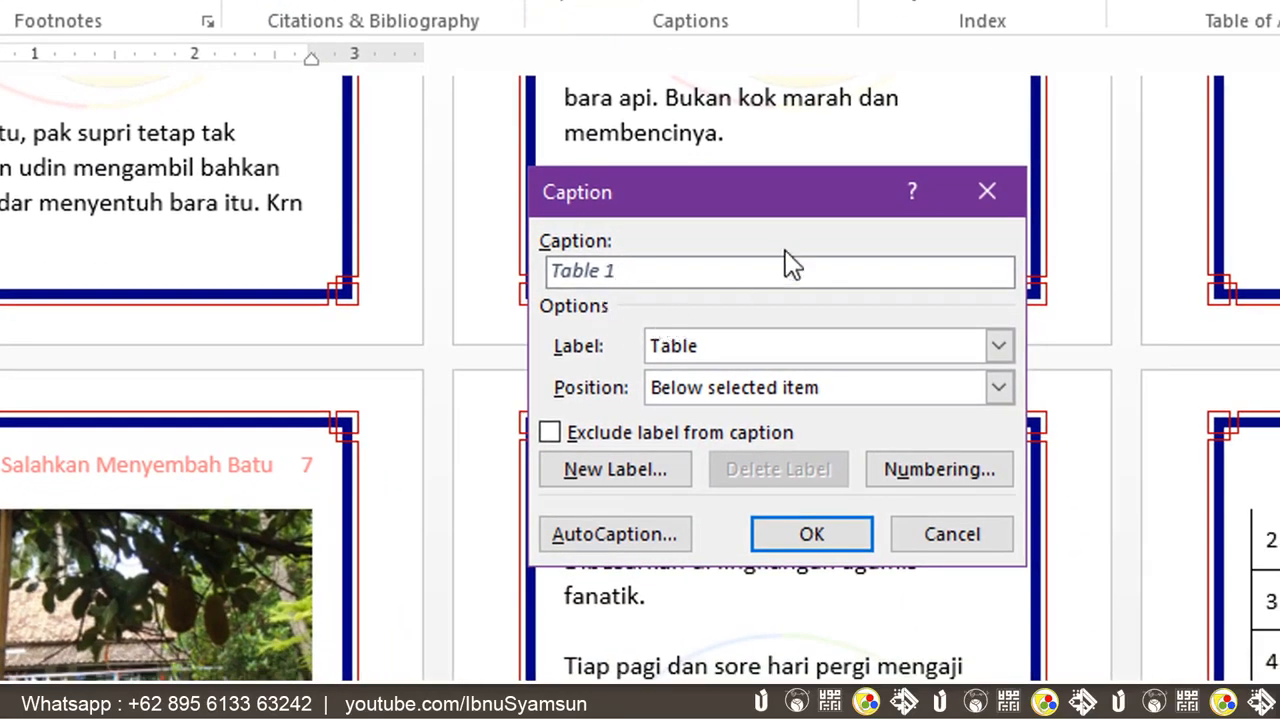
Delete the Gambar caption label and switch the label to Figure
left_click(910, 352)
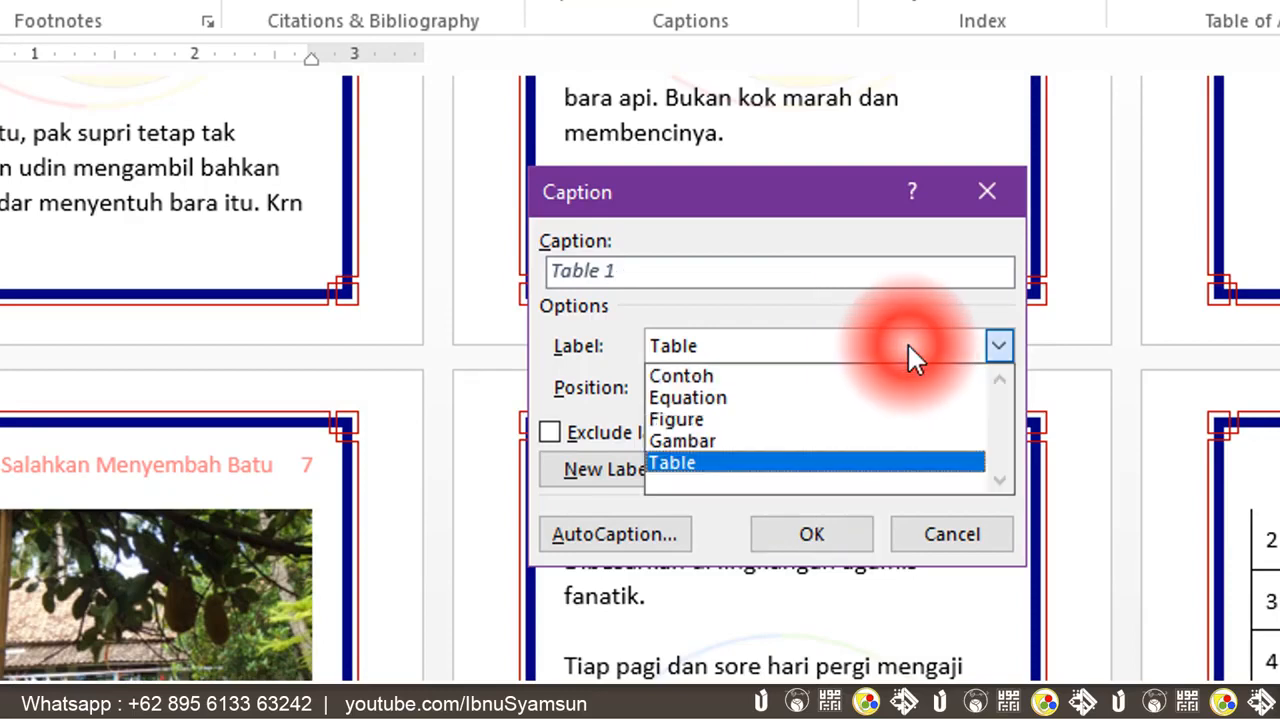
left_click(800, 440)
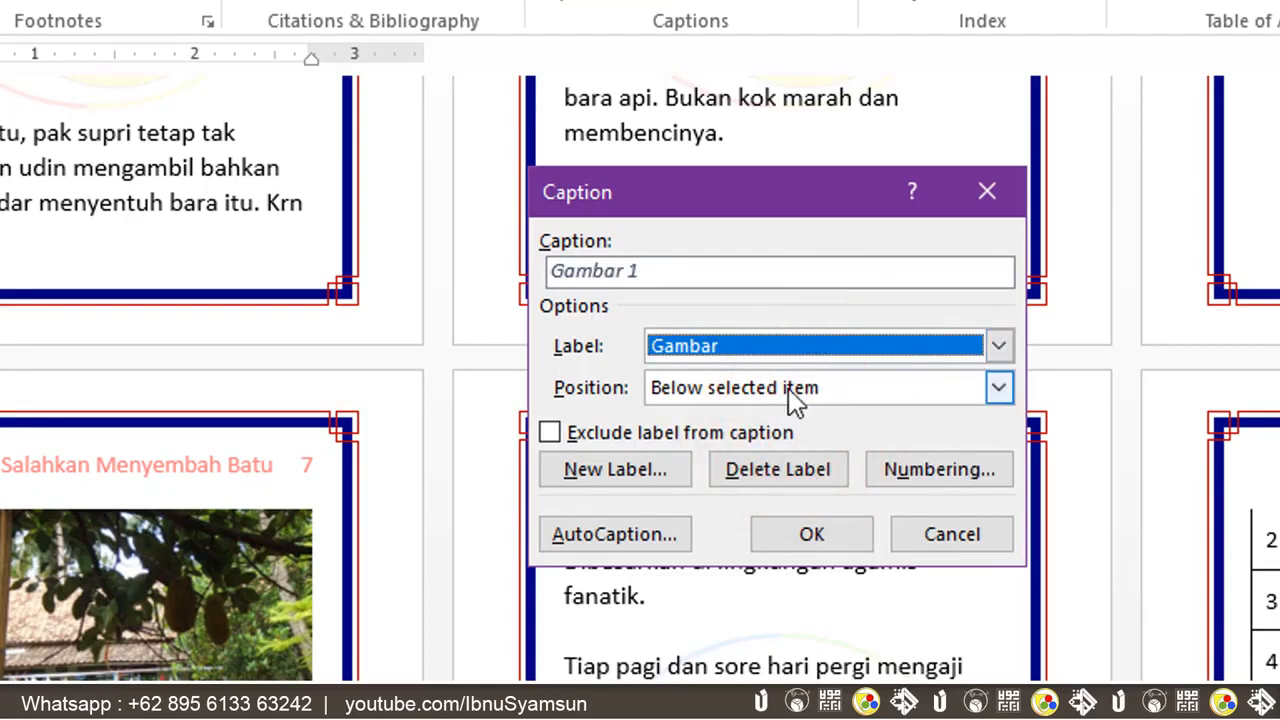
left_click(765, 468)
left_click(755, 348)
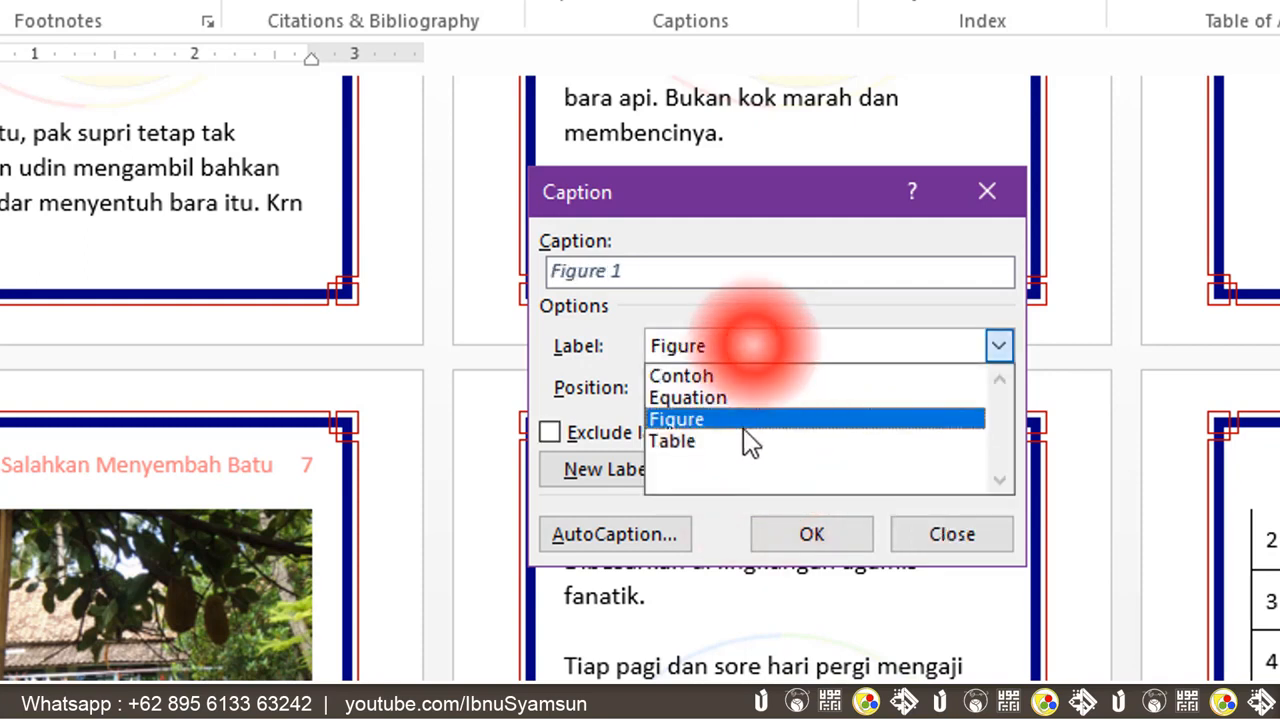
left_click(701, 305)
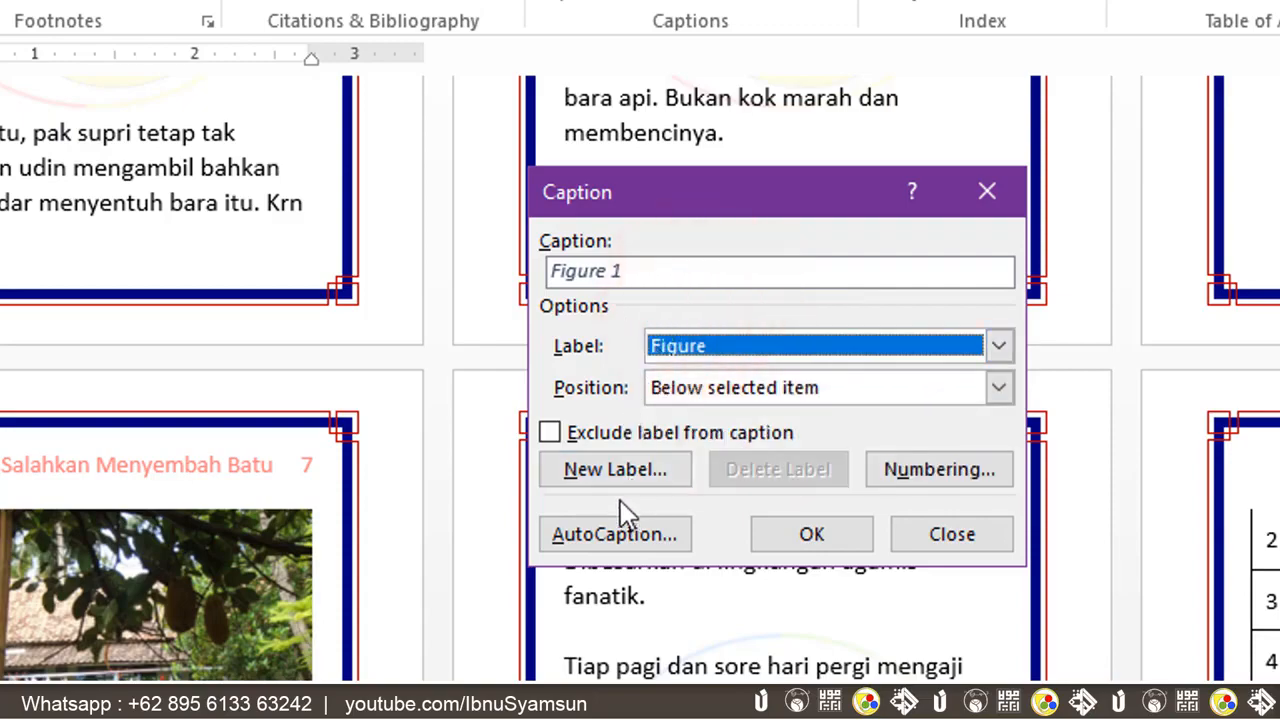
Create a new caption label named Gamabr
left_click(622, 469)
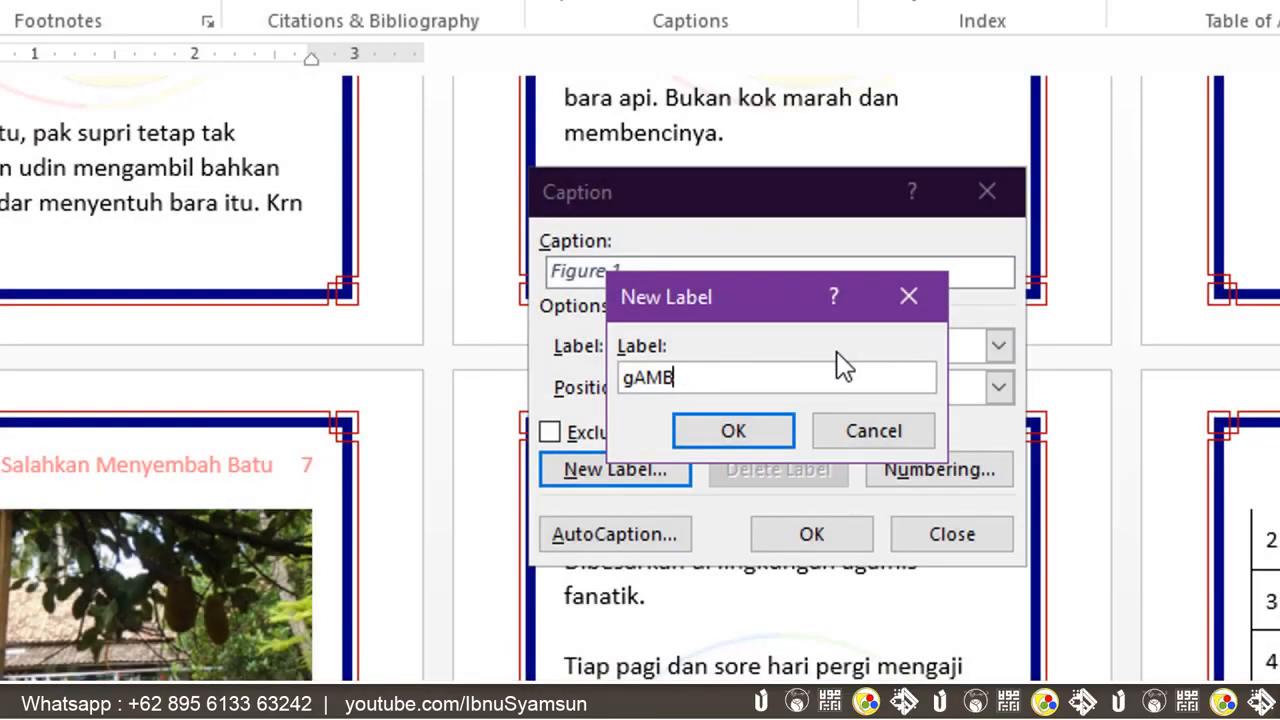
key("BackSpace")
key("BackSpace")
key("BackSpace")
key("BackSpace")
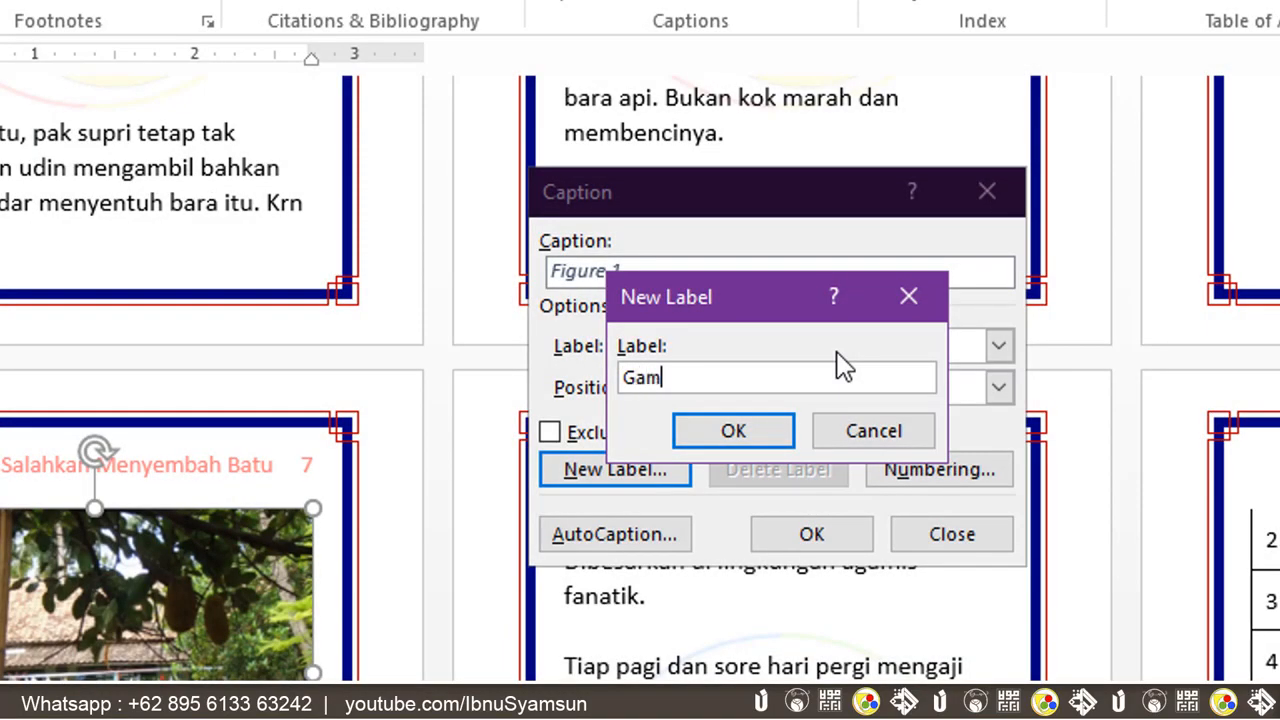
type("Gamabr")
left_click(737, 431)
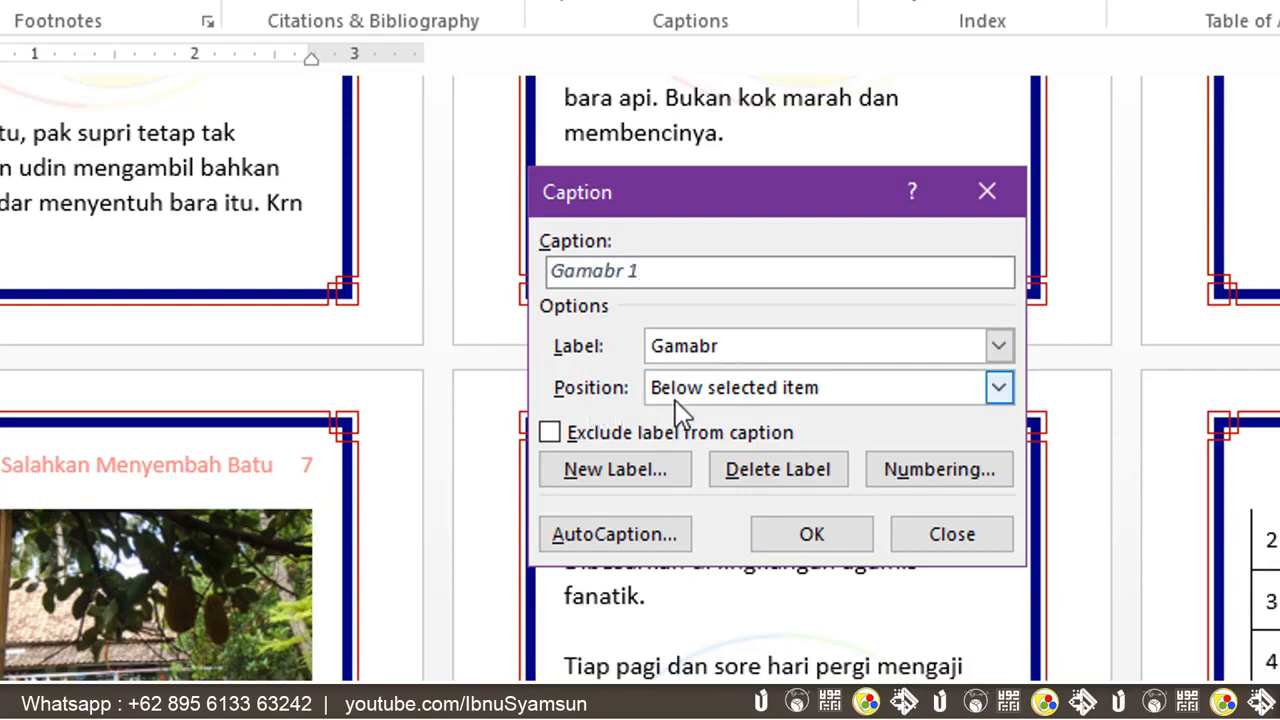
Place the caption above the photo, add the text Lapangan Dalam, and insert it
left_click(855, 392)
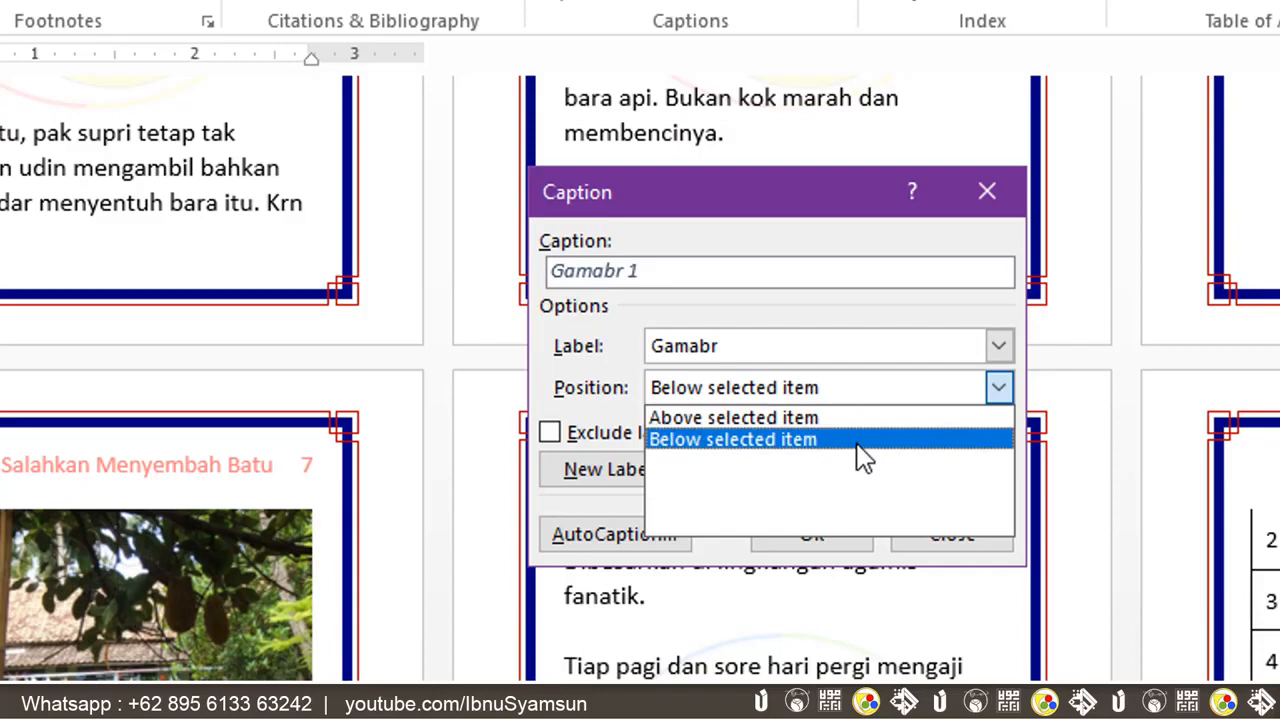
left_click(821, 416)
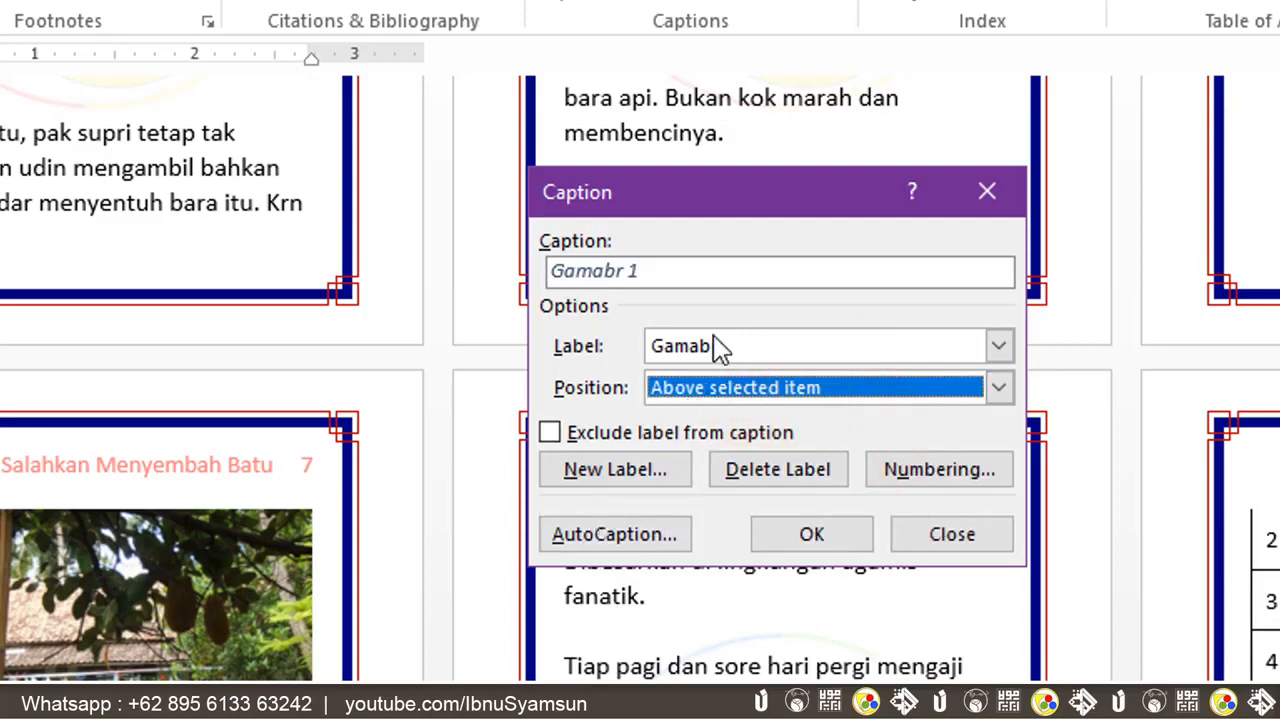
left_click(700, 272)
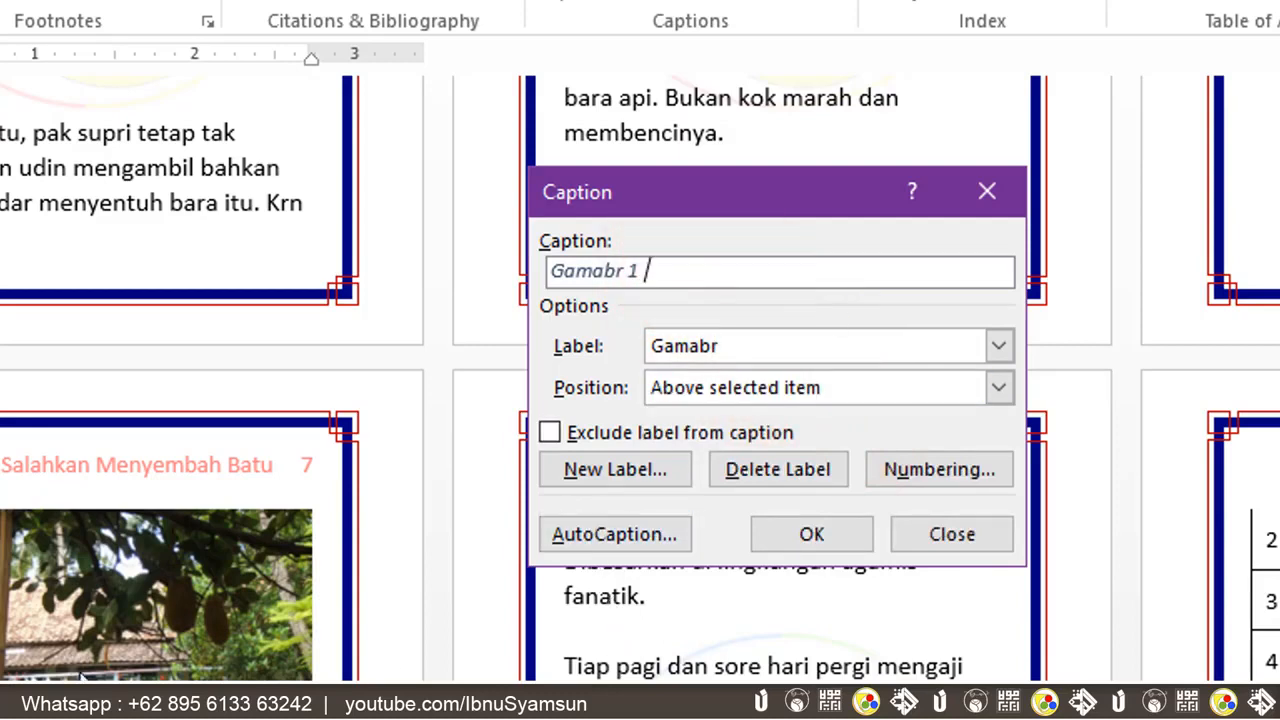
type("Lapangan Dala")
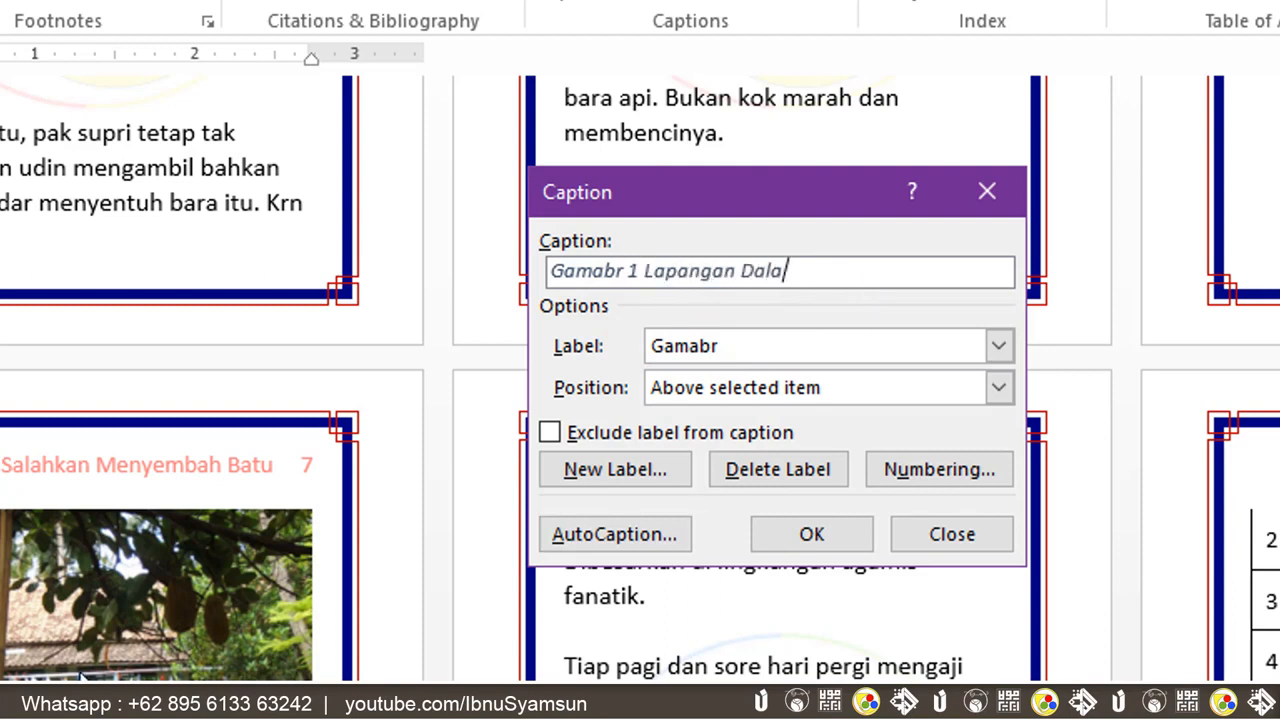
type("m")
left_click(785, 538)
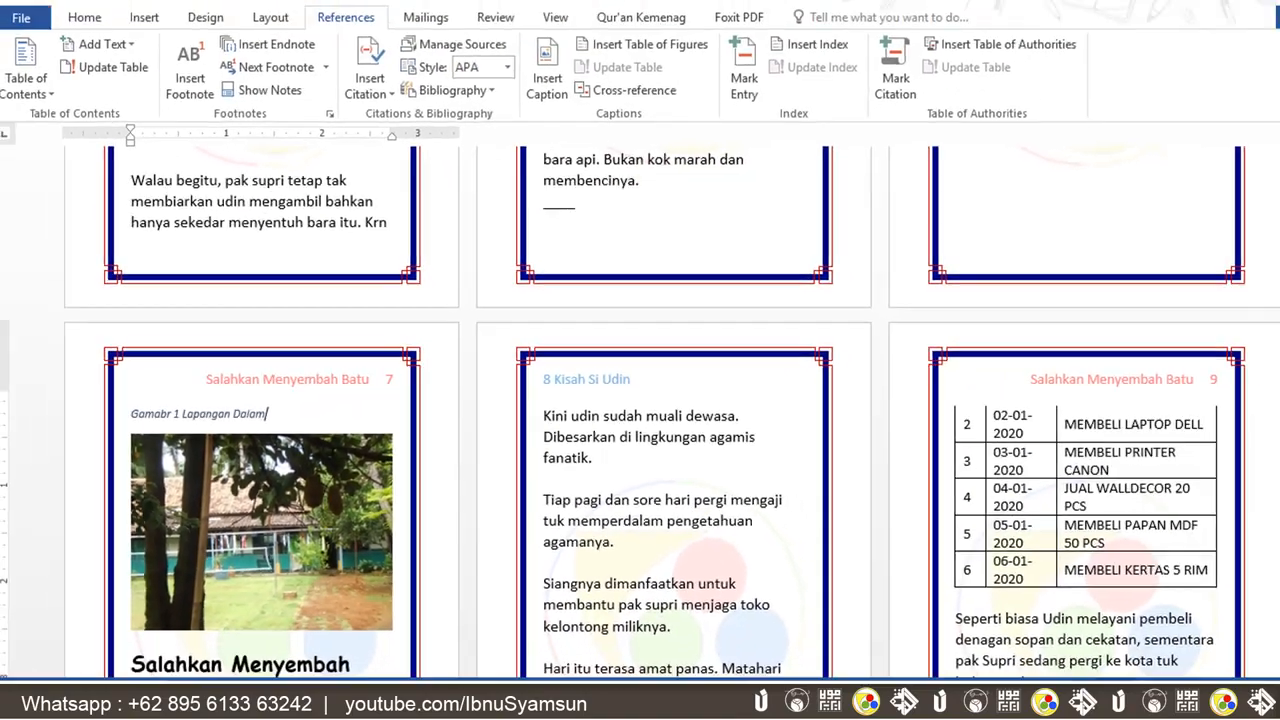
Caption the house-by-the-pond photo on page 13 above it as Kolam Ikan Depan with the Gamabr label
left_click_drag(1268, 180, 1272, 224)
left_click(267, 424)
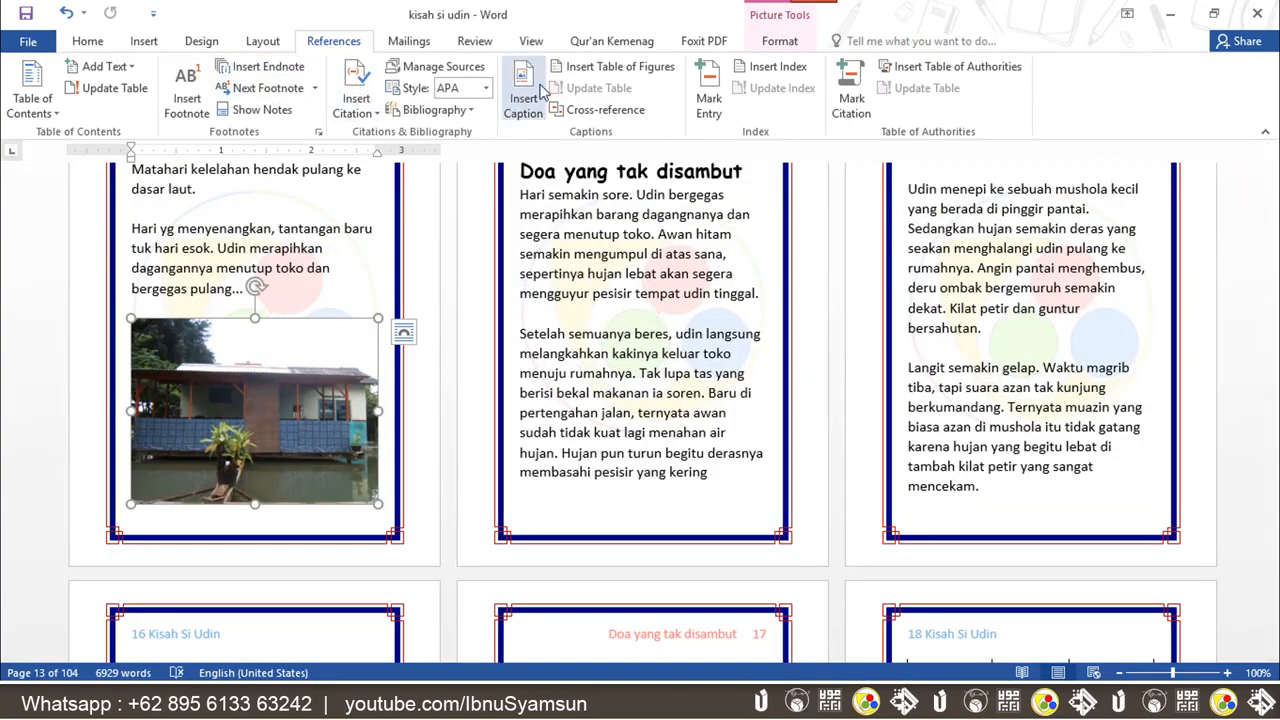
left_click(523, 100)
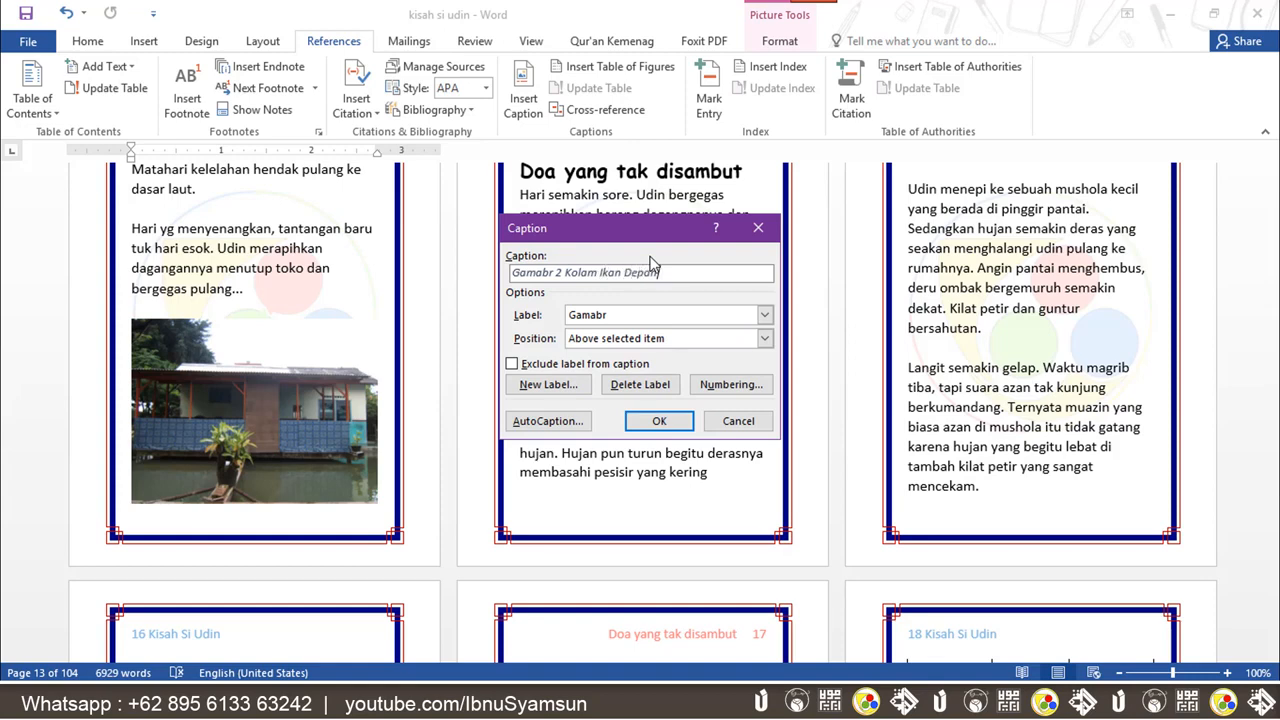
left_click(650, 260)
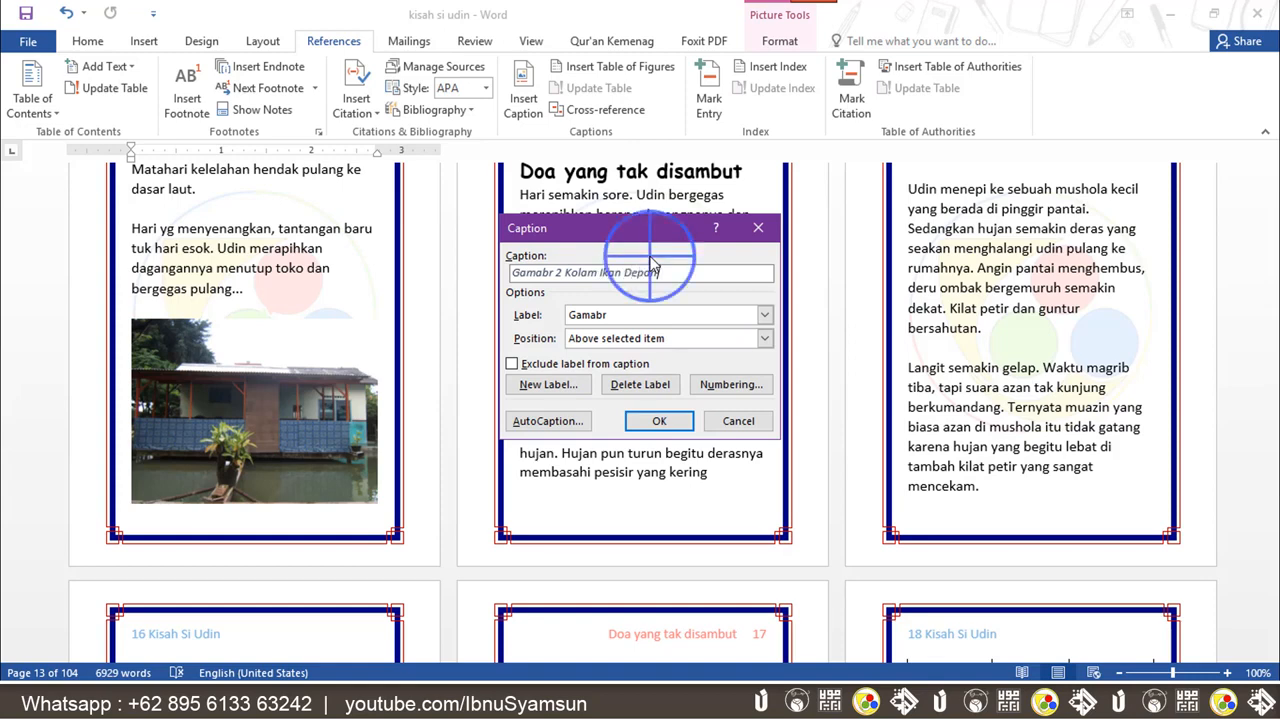
left_click(658, 423)
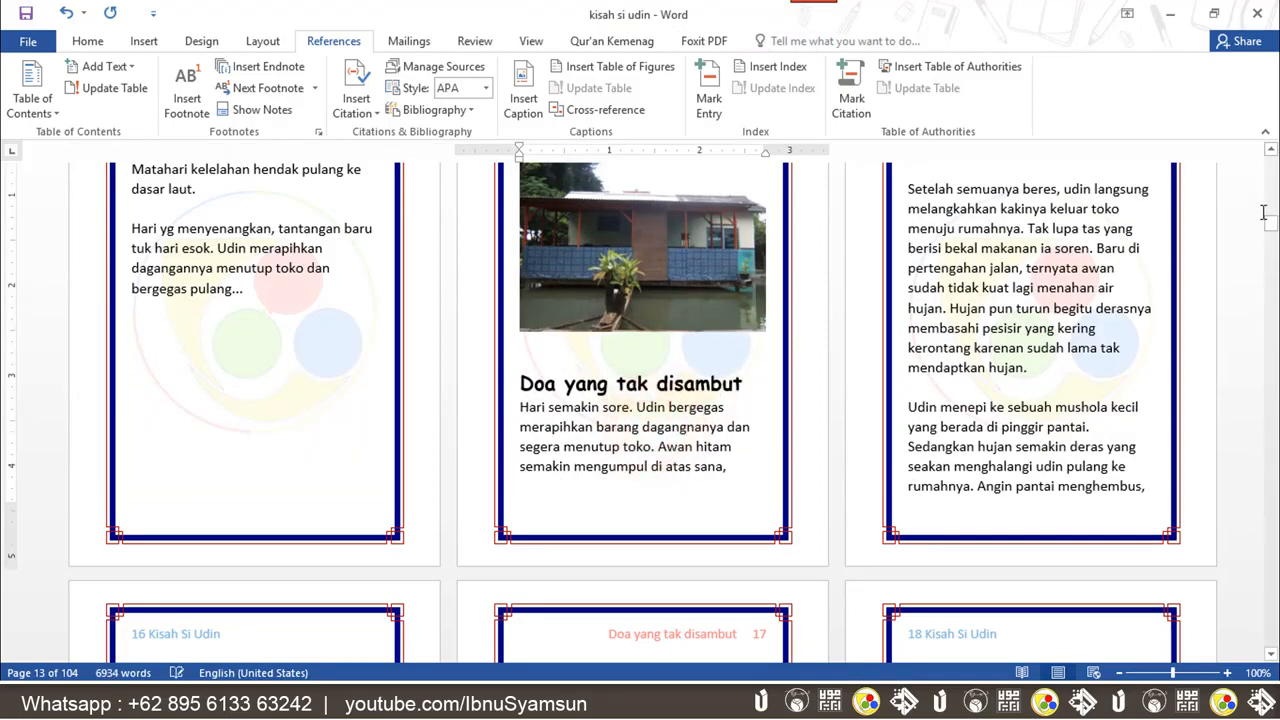
Add the caption kantor depan above the office building photo on page 21
left_click_drag(1267, 215, 1270, 249)
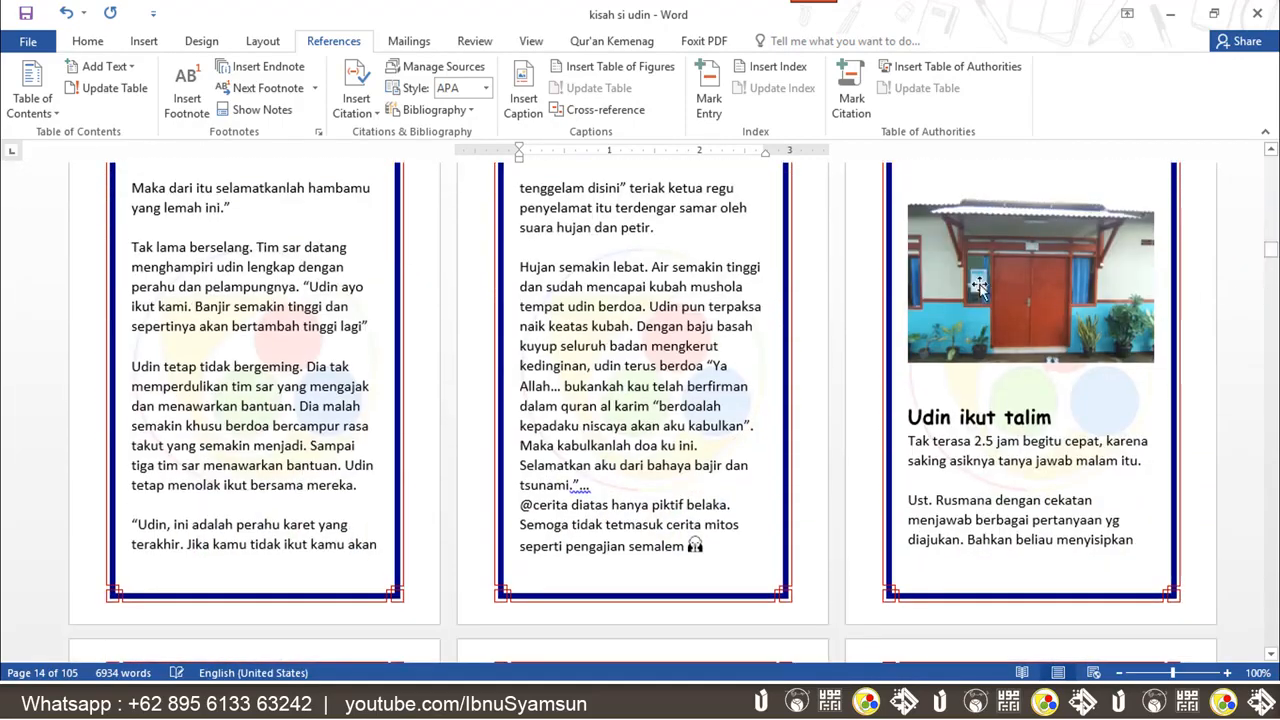
left_click(979, 287)
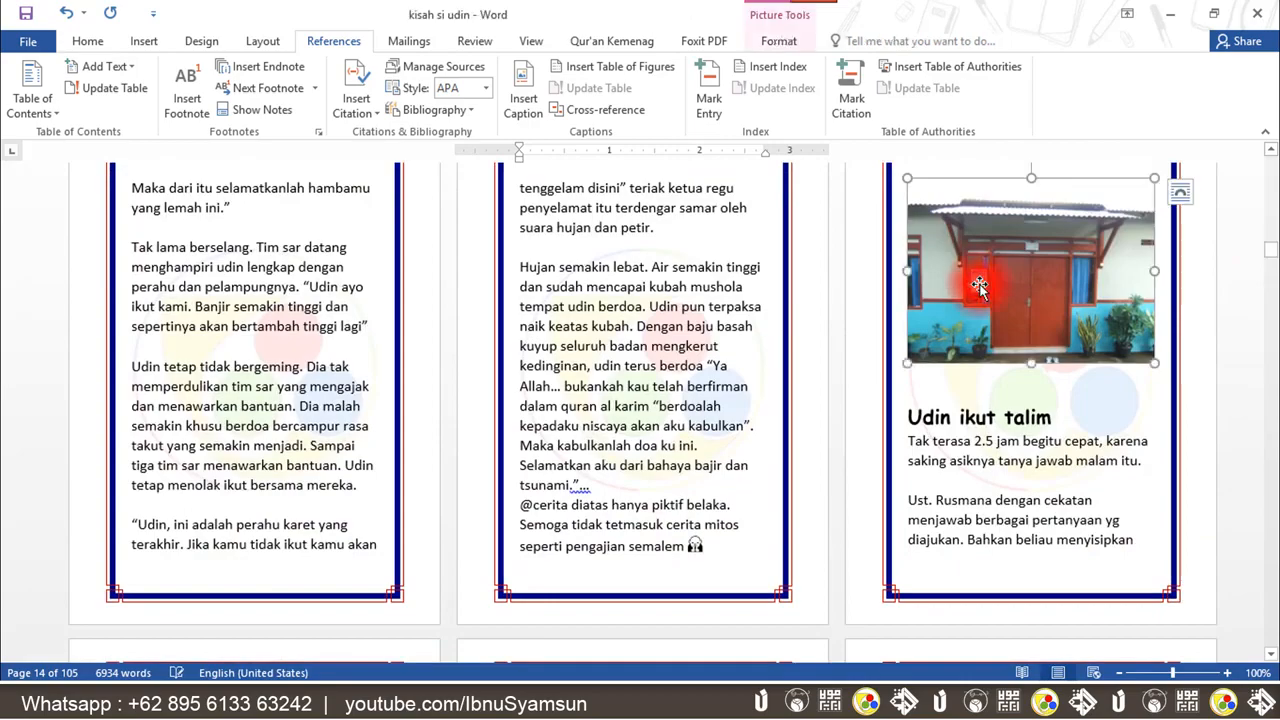
left_click(525, 85)
type("kantor depan")
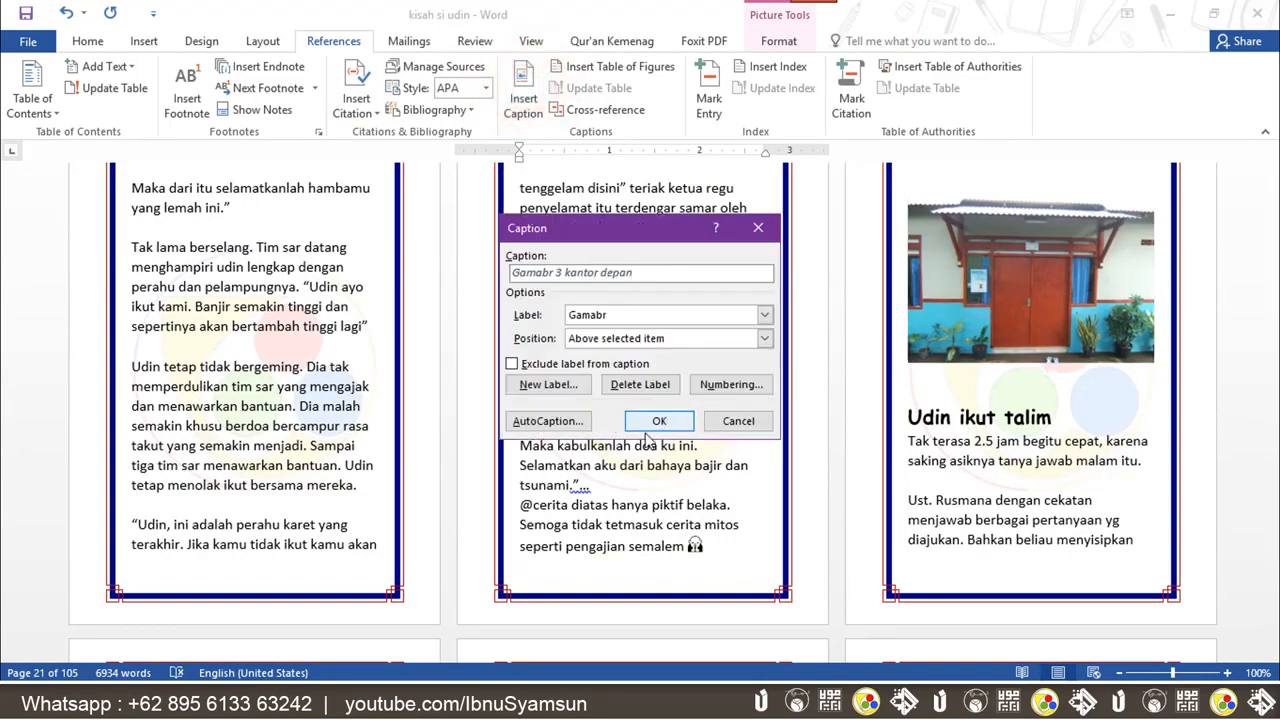
left_click(652, 418)
Add the caption Bakar Jagung above the grilled corn photo
left_click_drag(1272, 253, 1274, 160)
left_click(213, 386)
left_click(528, 86)
type("Bakar Jagung")
left_click(659, 421)
Add the caption Dapur utama above the next photo
left_click(682, 234)
left_click(517, 78)
type("Dapur utama")
left_click(676, 417)
Place the cursor on a new line under the DAFTAR GAMBAR heading and open Table of Figures with caption label Gamabr
left_click(735, 362)
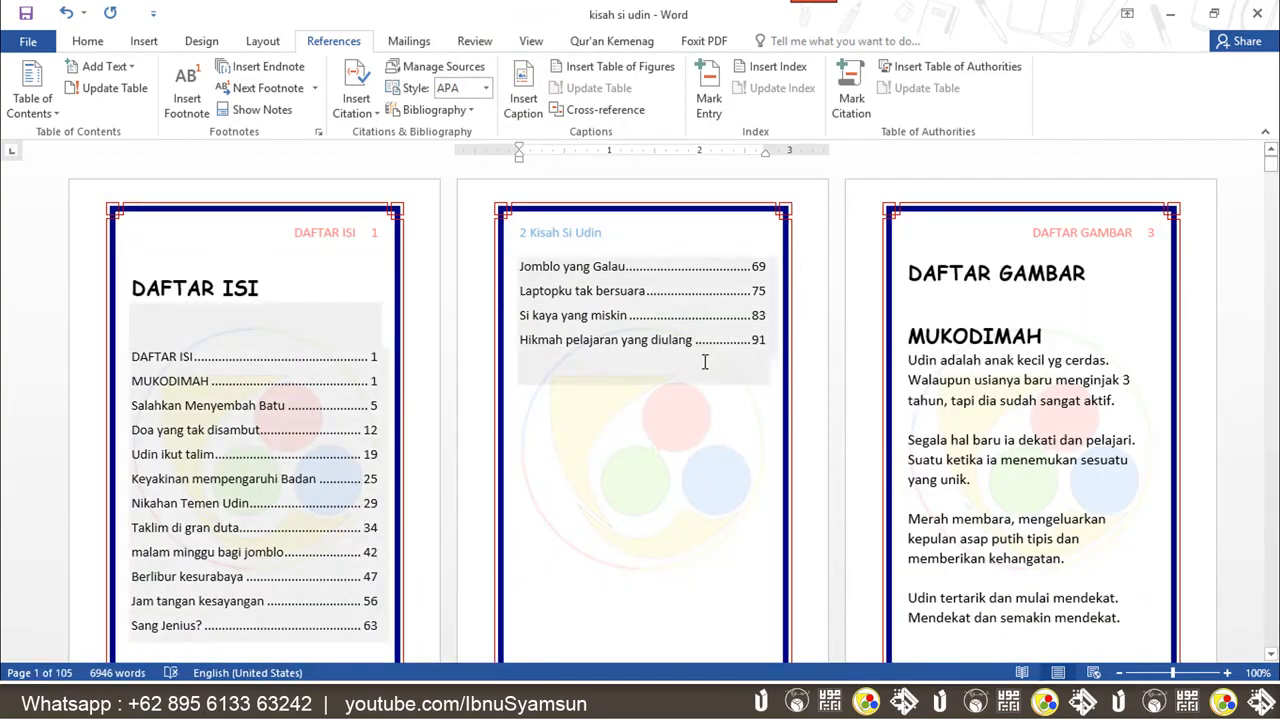
left_click(1040, 285)
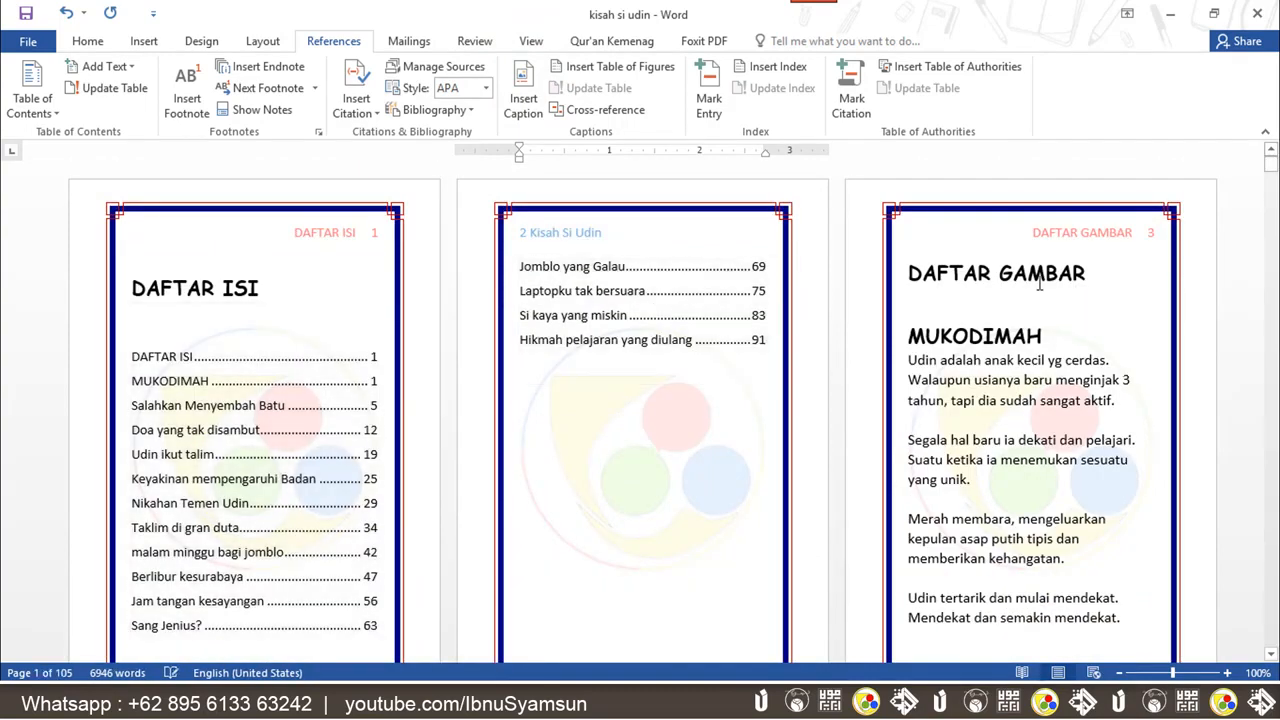
left_click(1104, 273)
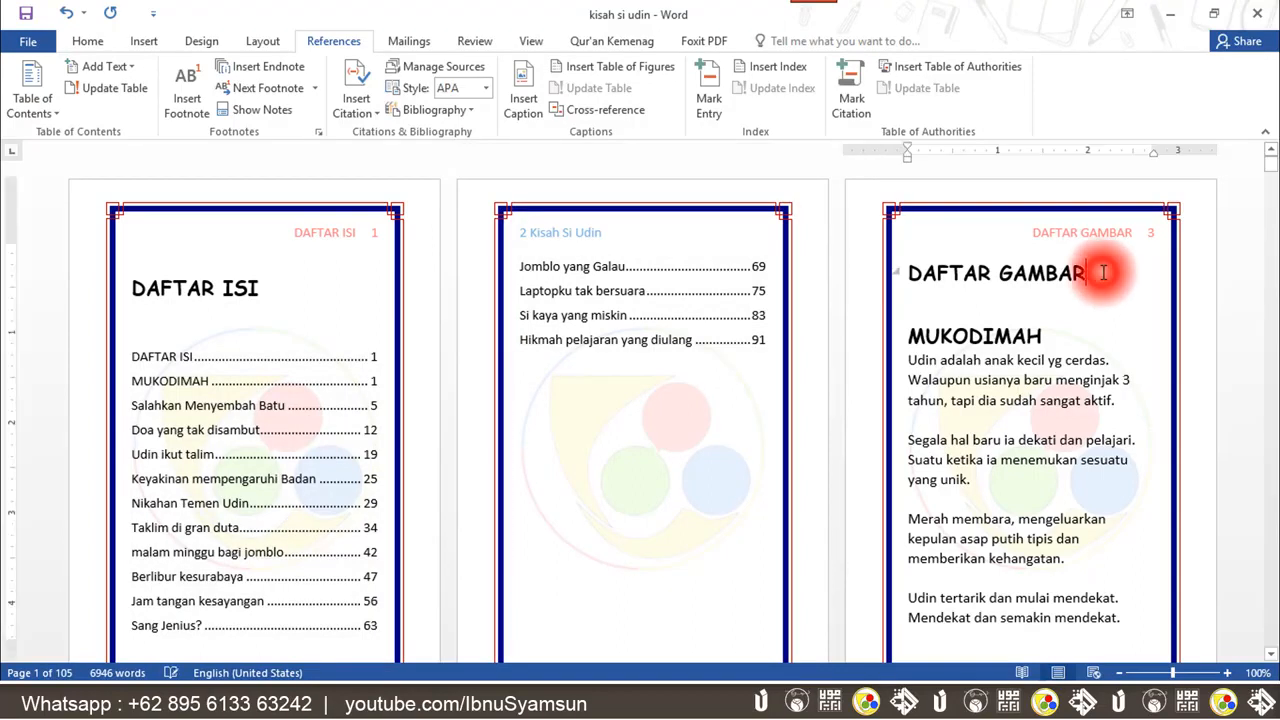
left_click(930, 298)
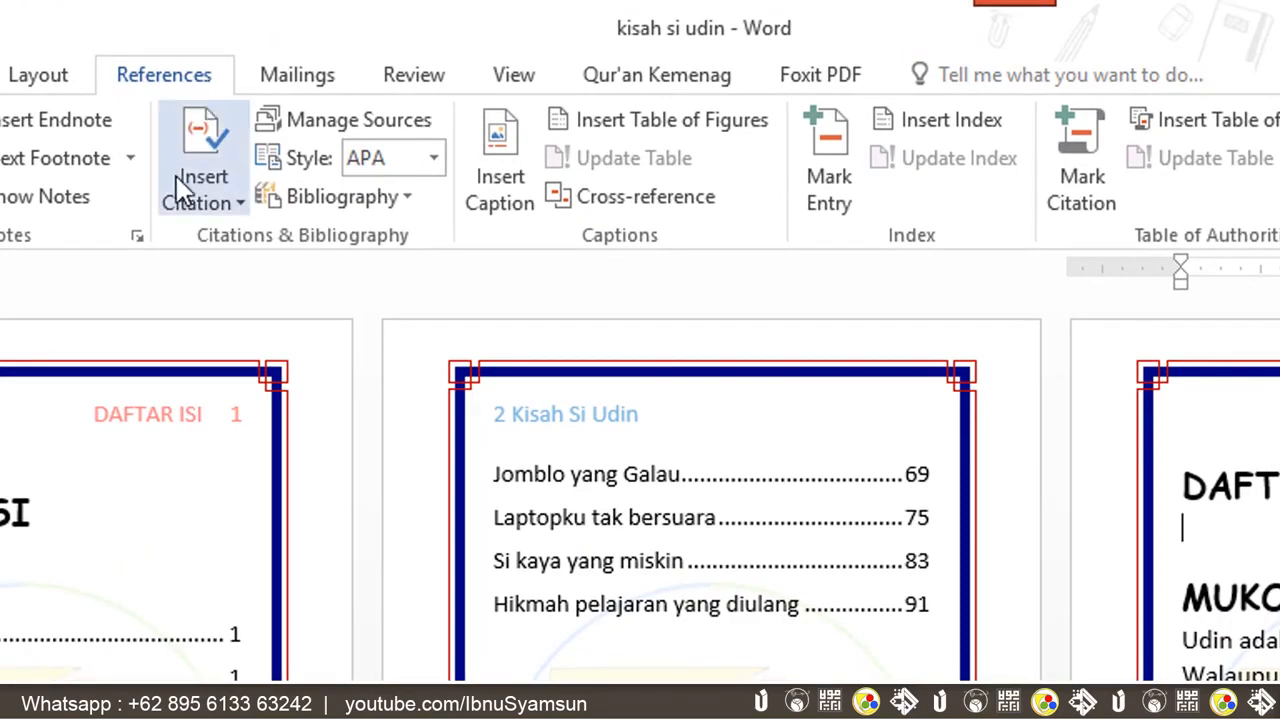
left_click(733, 145)
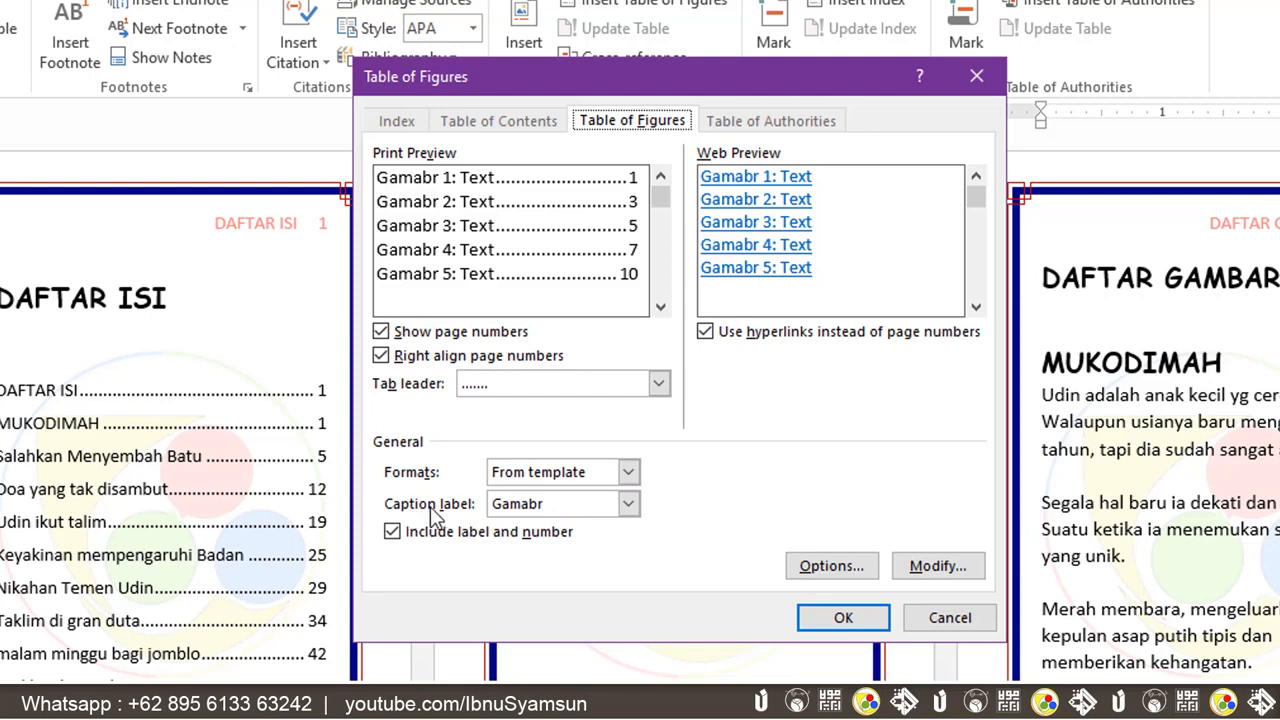
left_click(629, 505)
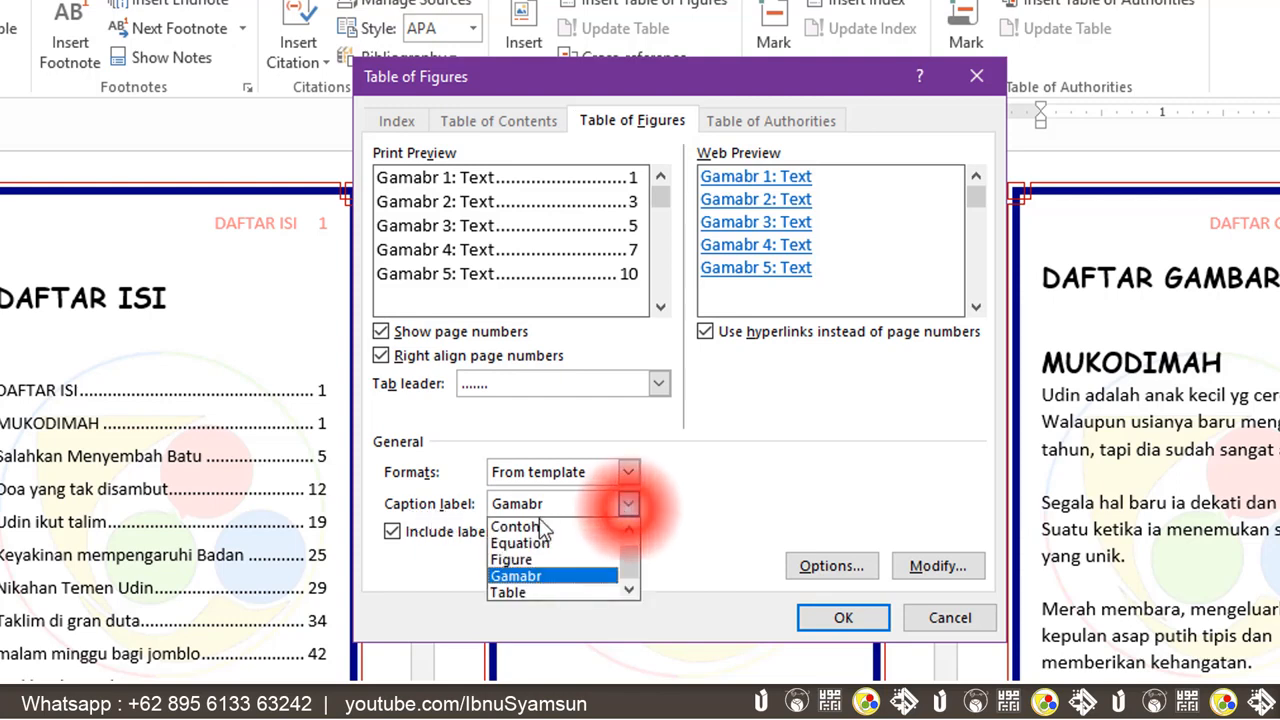
left_click(548, 576)
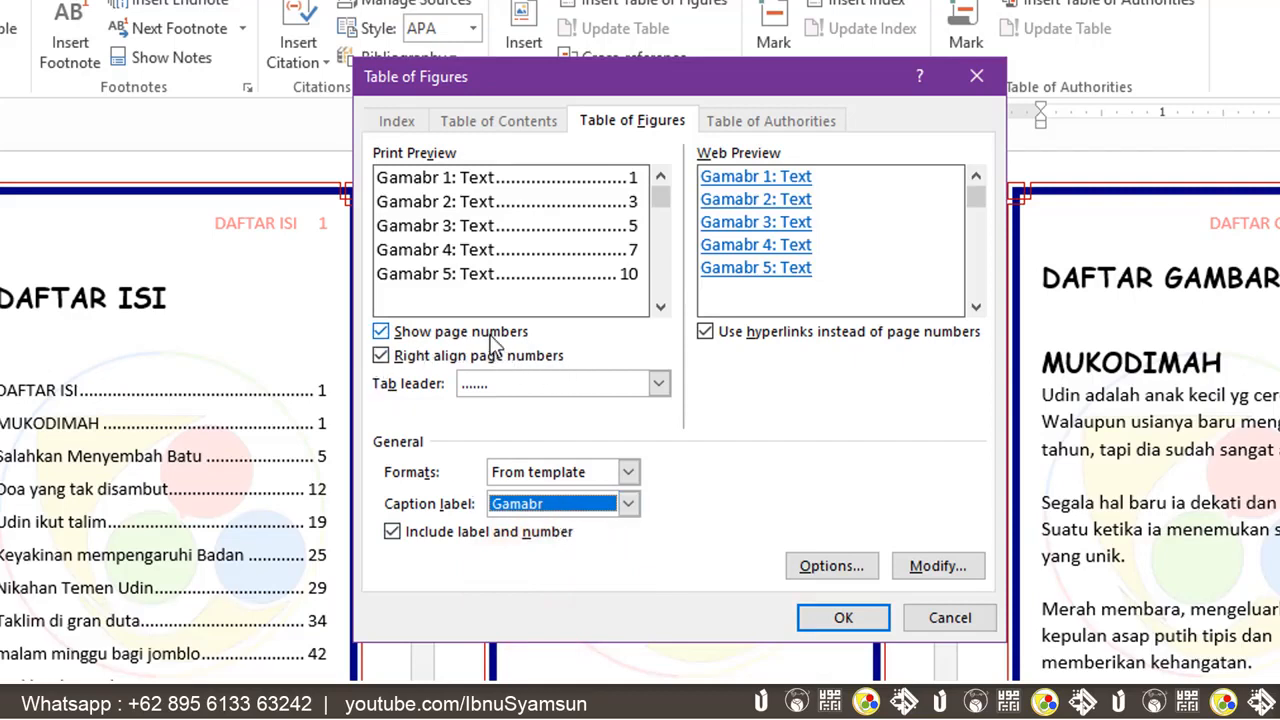
Keep page numbers, a dotted tab leader and the label with number, and insert the table of figures
left_click(381, 333)
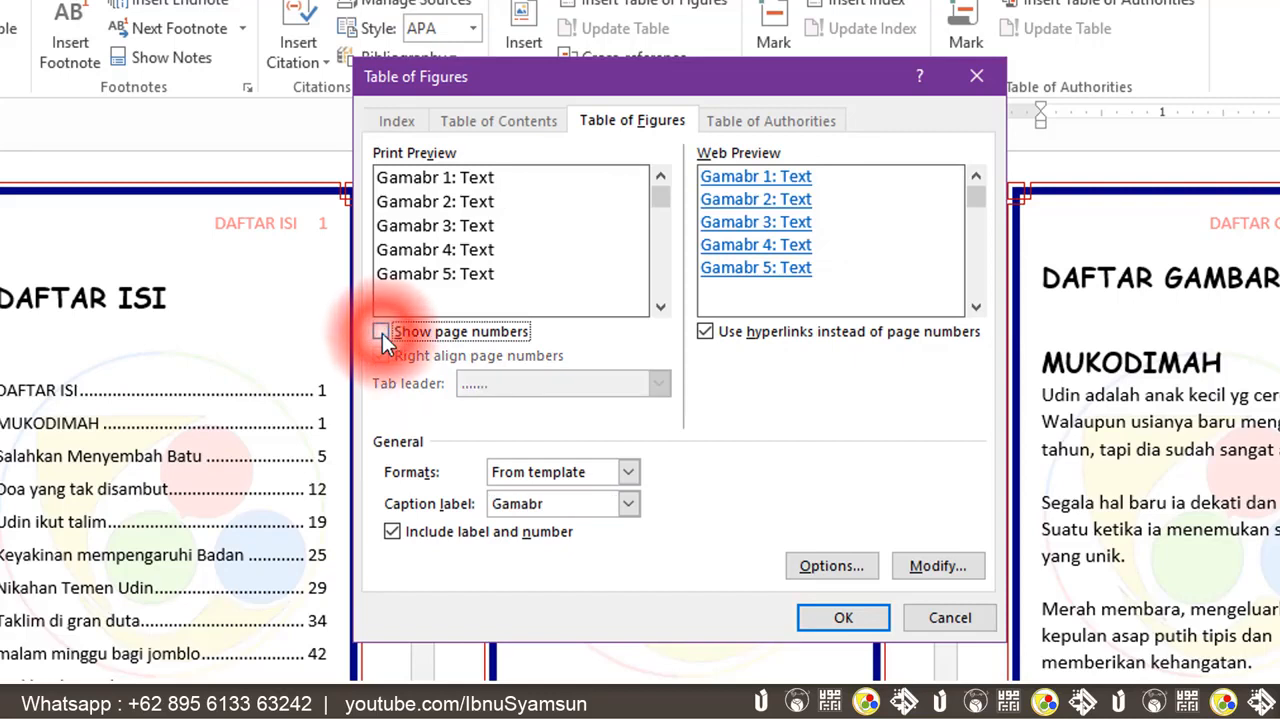
left_click(382, 333)
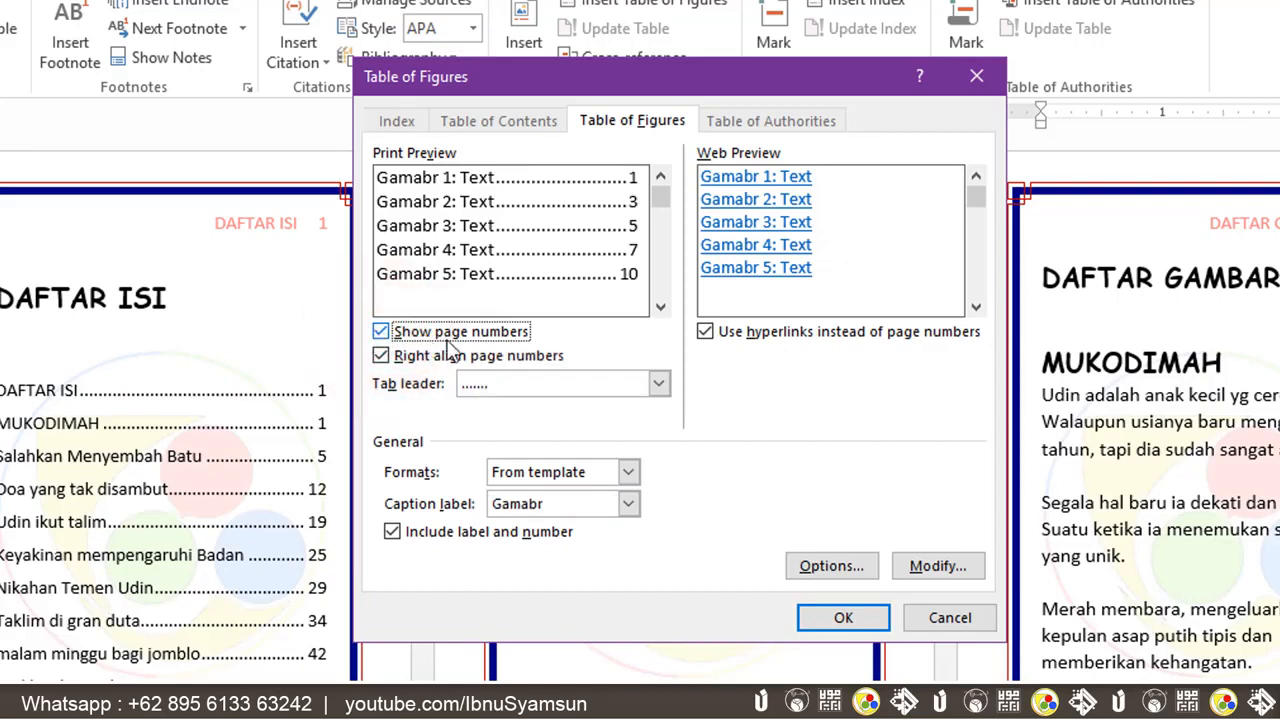
left_click(379, 330)
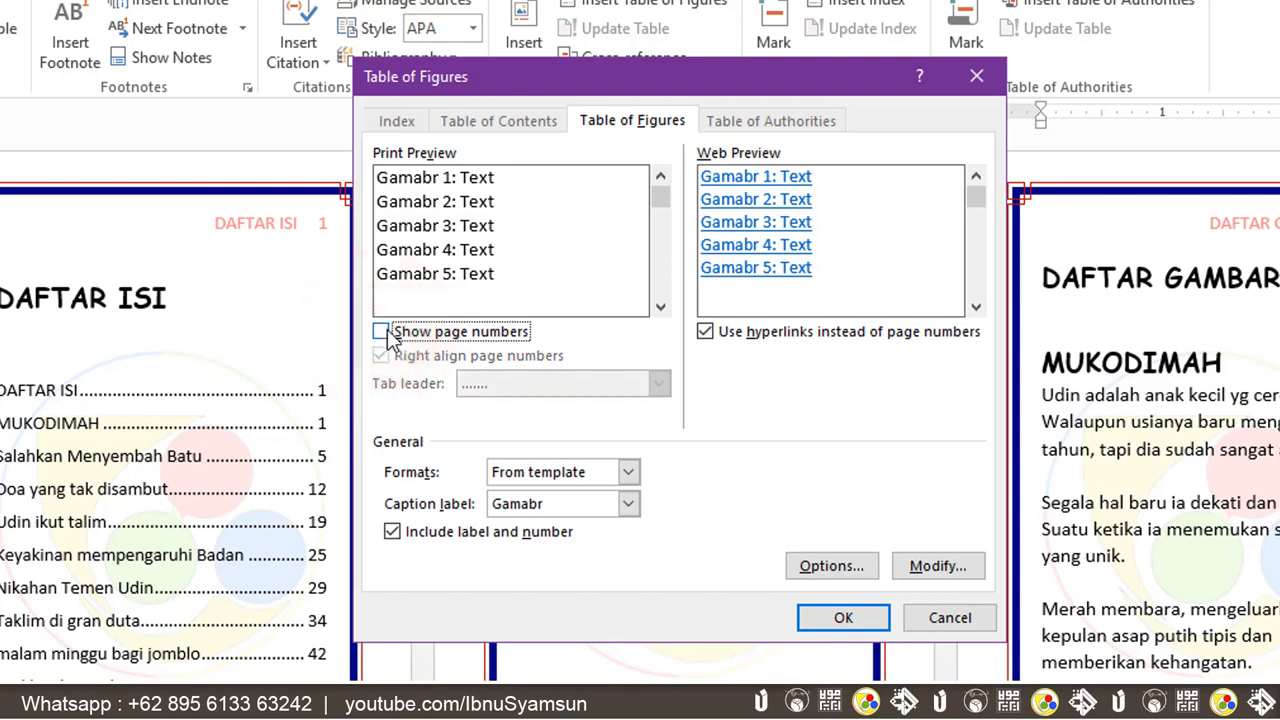
left_click(387, 330)
left_click(557, 385)
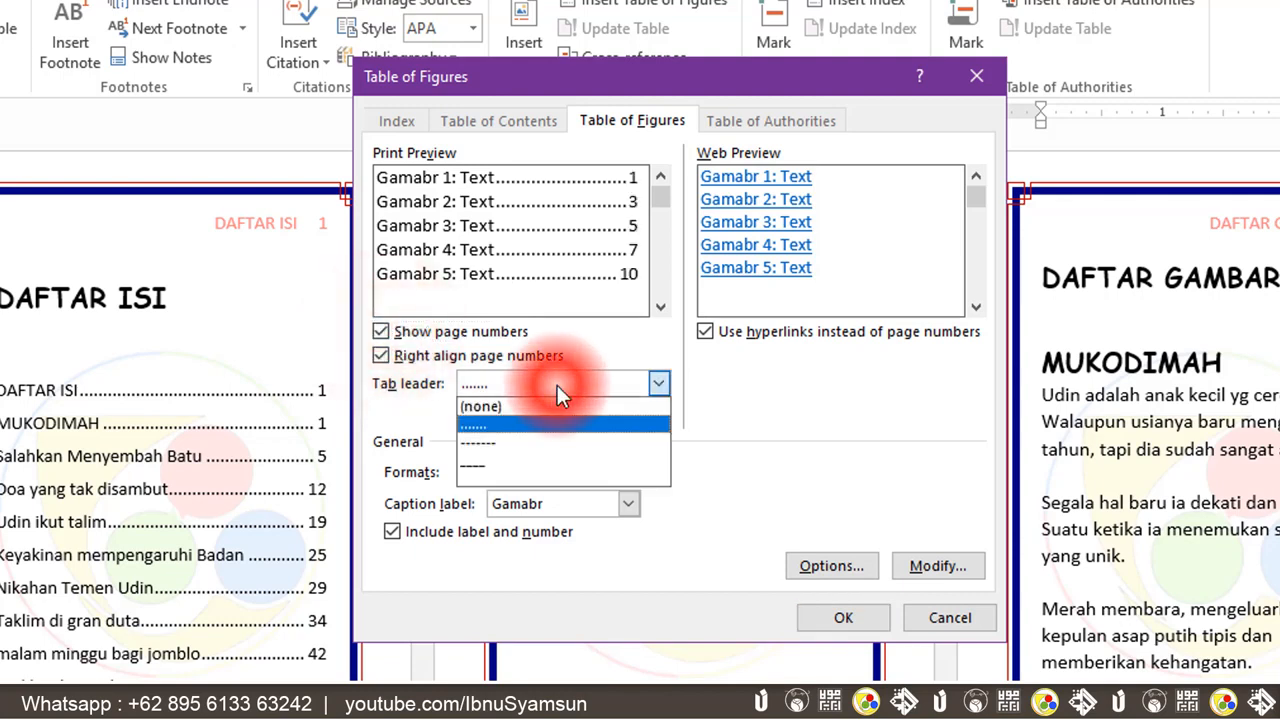
left_click(545, 410)
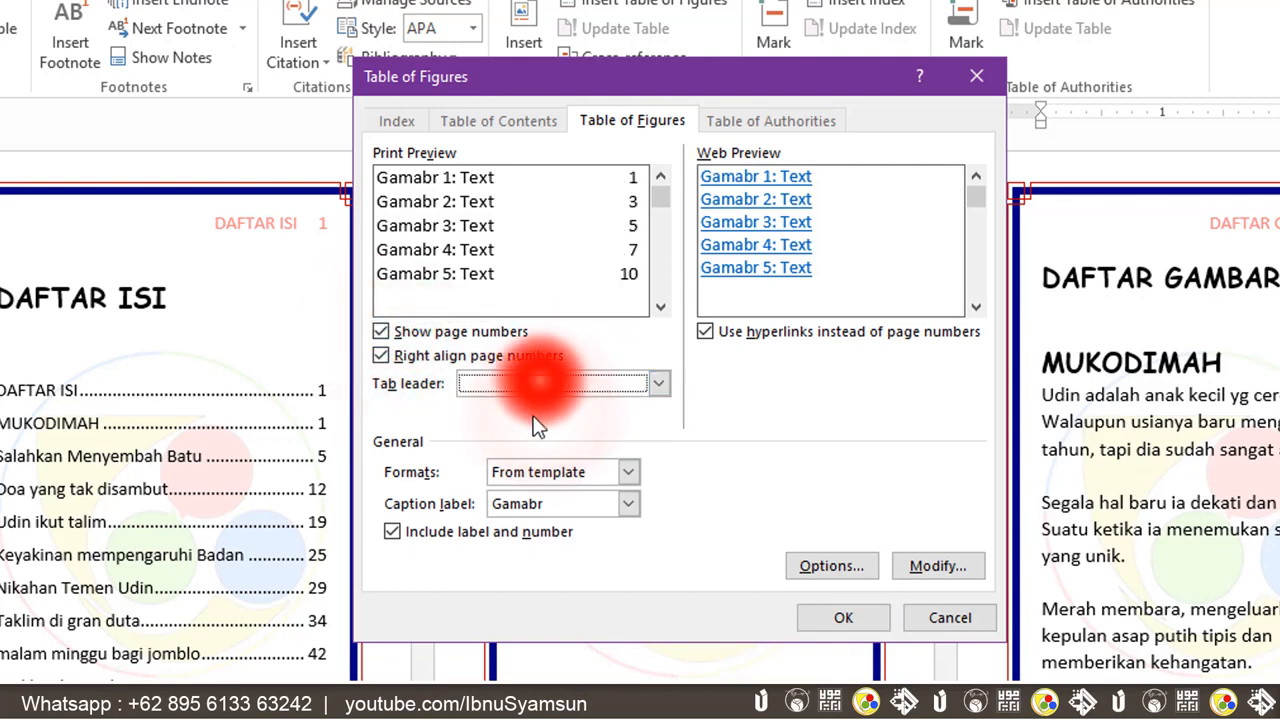
left_click(530, 384)
left_click(515, 426)
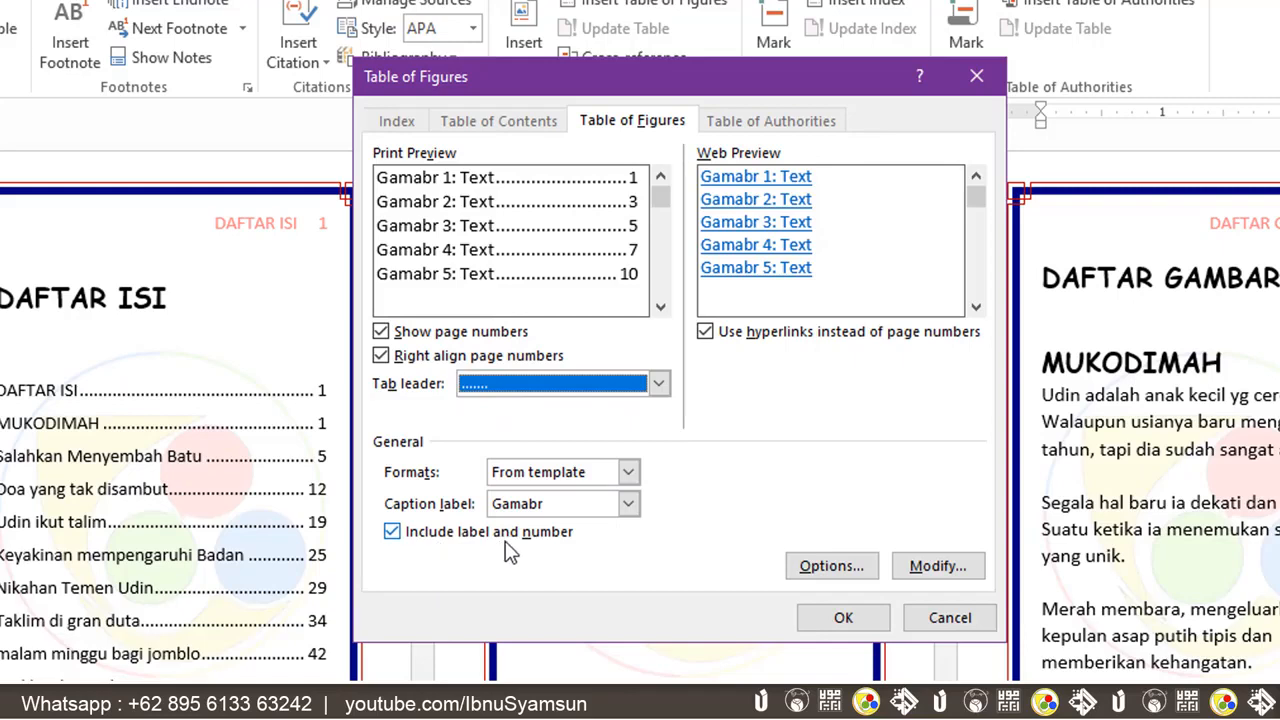
left_click(392, 532)
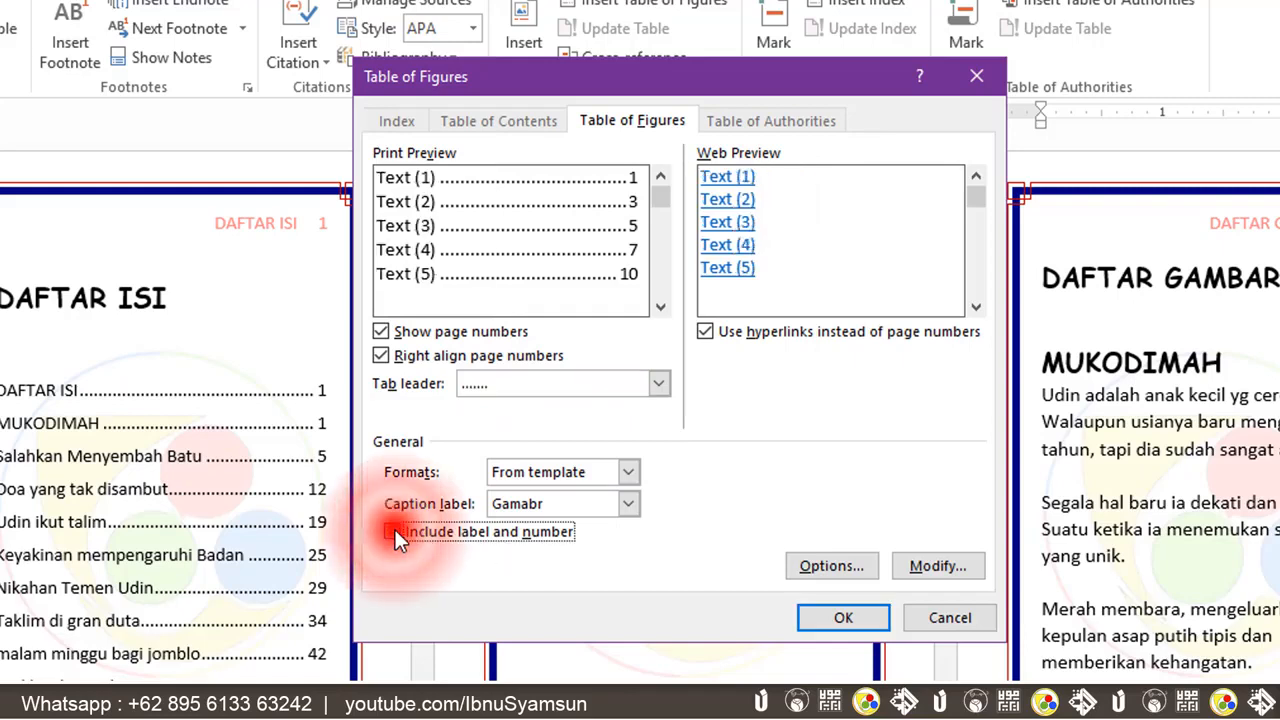
left_click(392, 532)
left_click(843, 617)
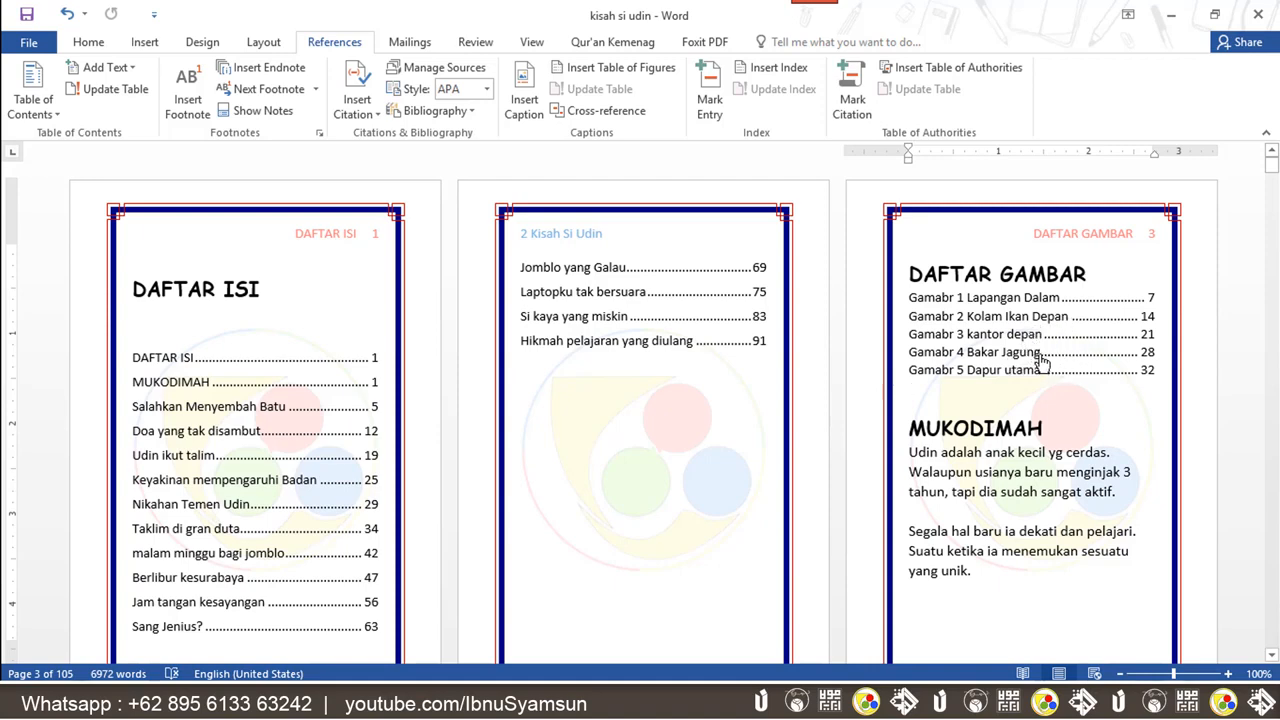
Follow the Gamabr 4 Bakar Jagung entry to its picture
left_click(1042, 362, "ctrl")
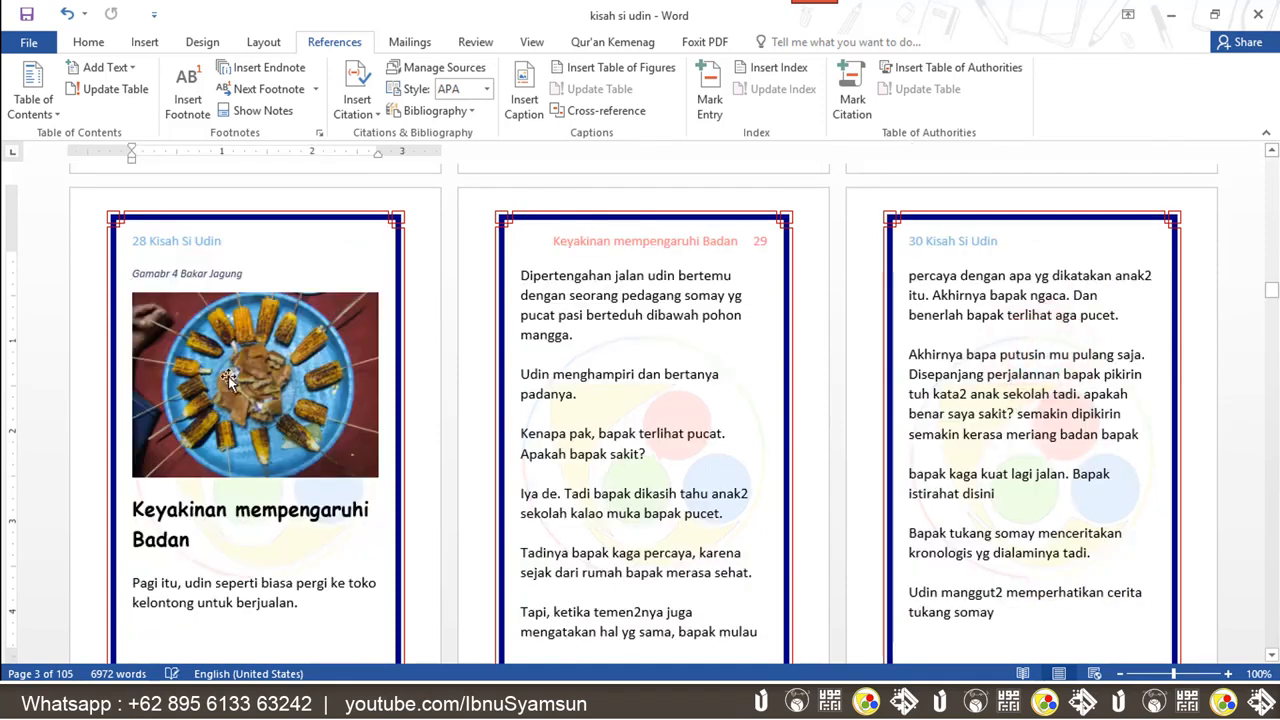